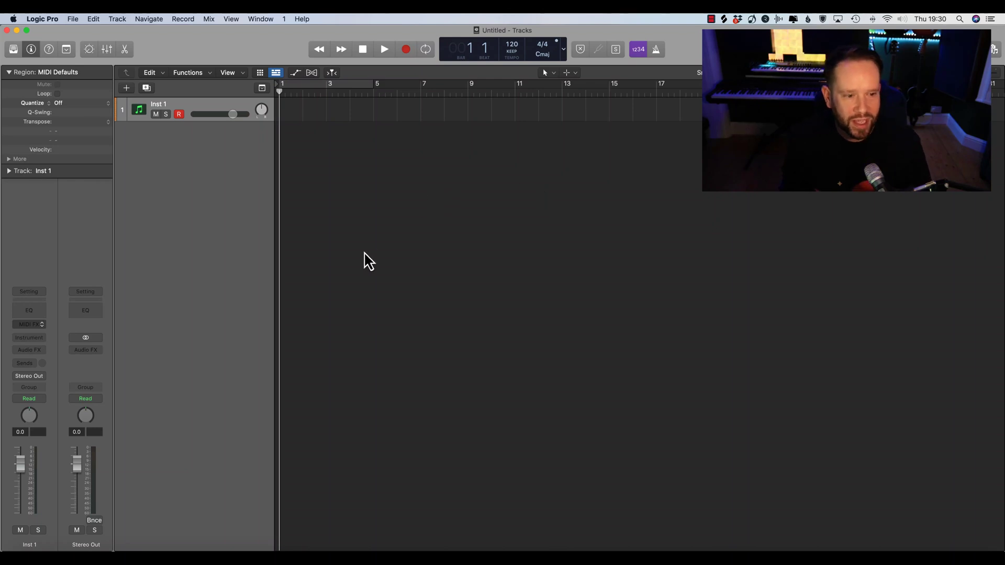
Step: Load Serum in Stereo as the instrument on the first track
{"action": "left_click", "coordinate": [28, 339]}
{"action": "mouse_move", "coordinate": [58, 364]}
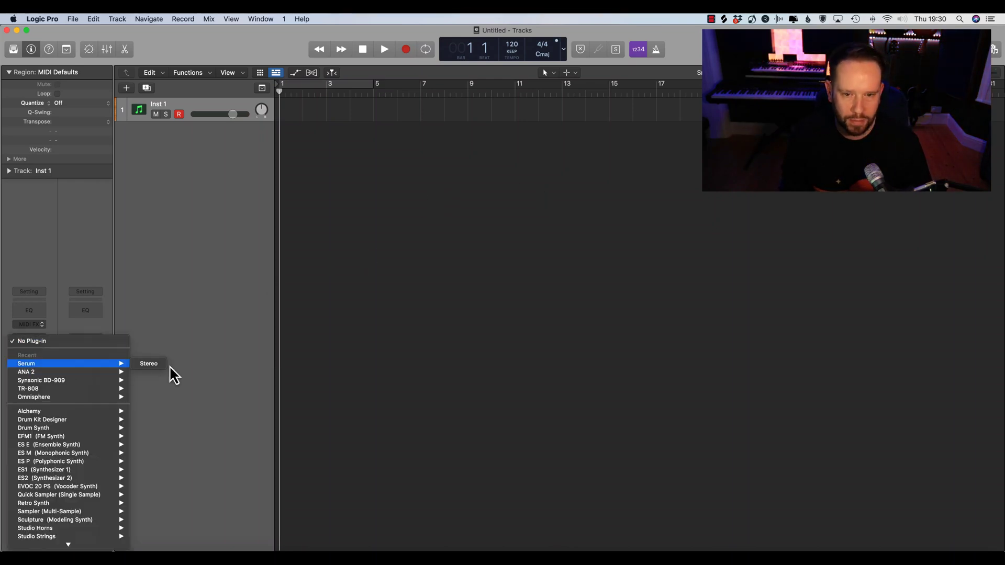
{"action": "left_click", "coordinate": [156, 364]}
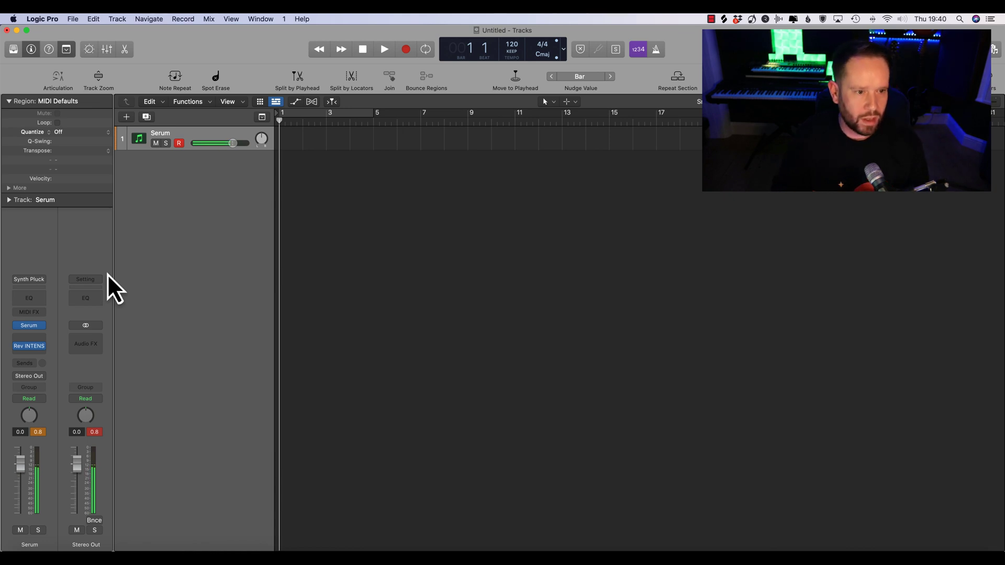
Step: Insert an Arpeggiator in the Serum track's MIDI FX slot
{"action": "left_click", "coordinate": [108, 274]}
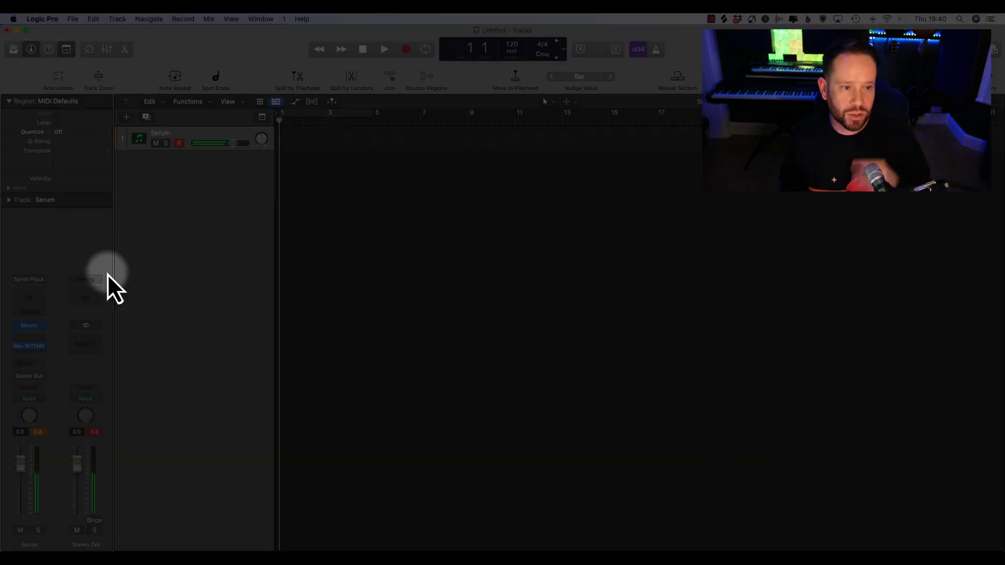
{"action": "left_click", "coordinate": [33, 313]}
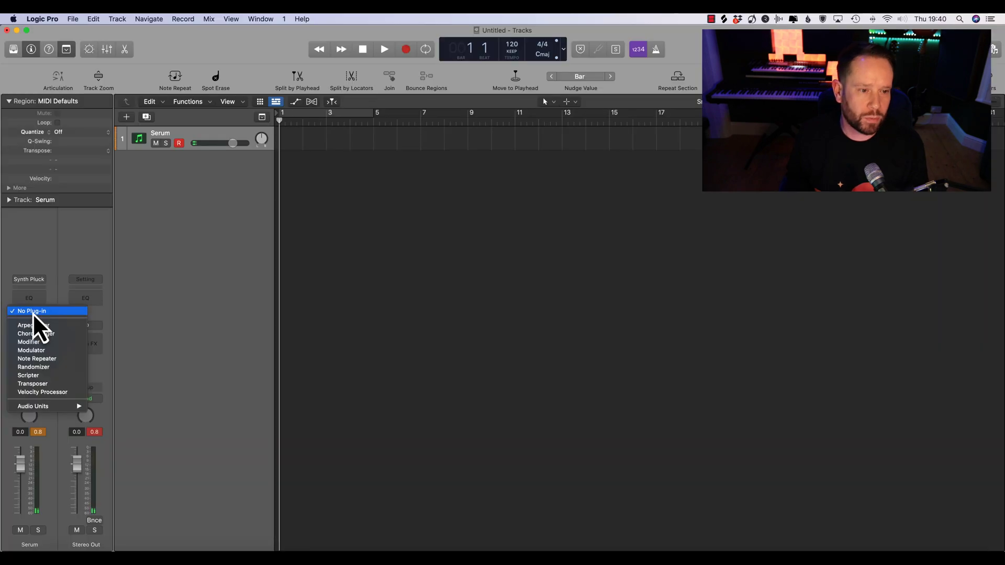
{"action": "left_click", "coordinate": [42, 365]}
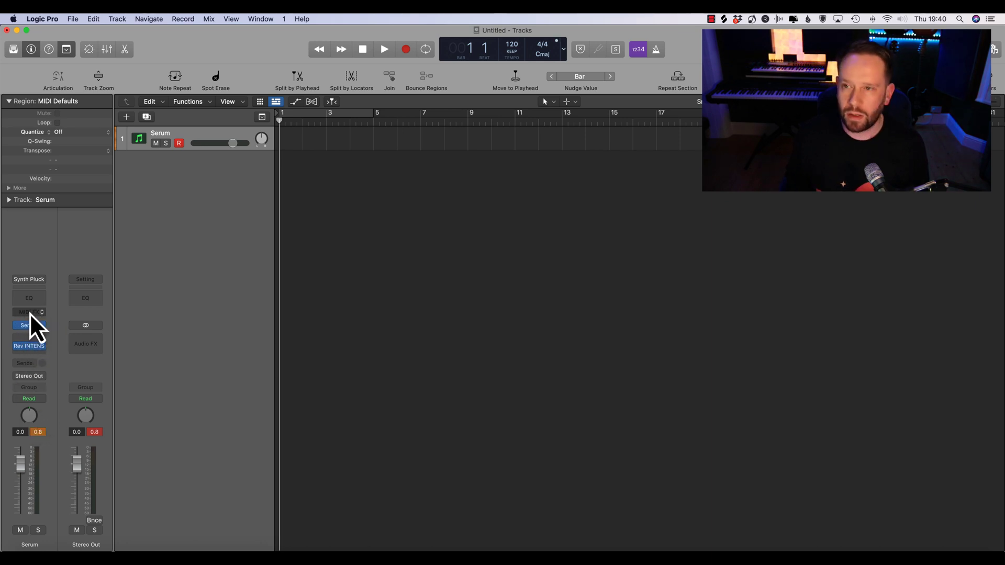
{"action": "left_click", "coordinate": [30, 313]}
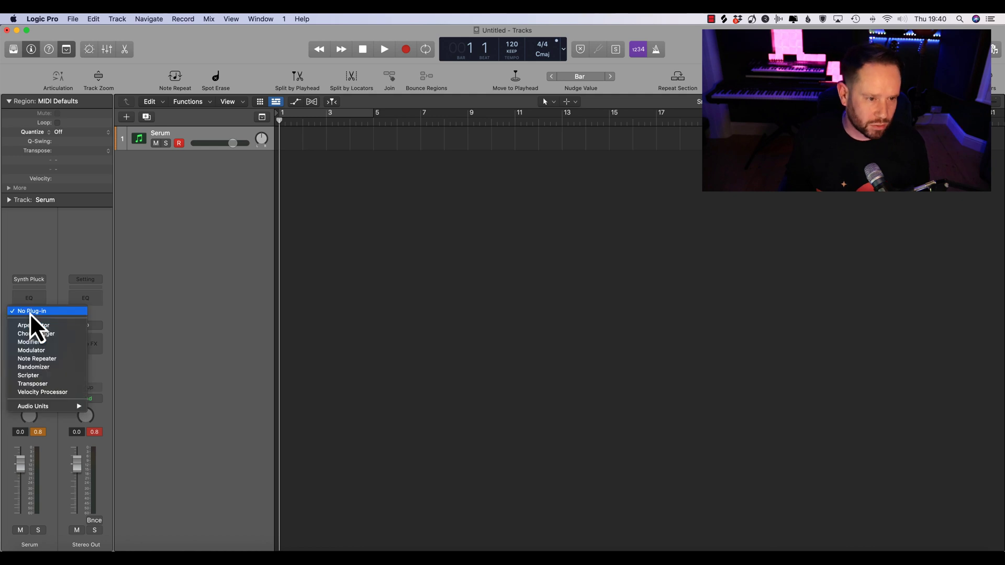
{"action": "left_click", "coordinate": [31, 325]}
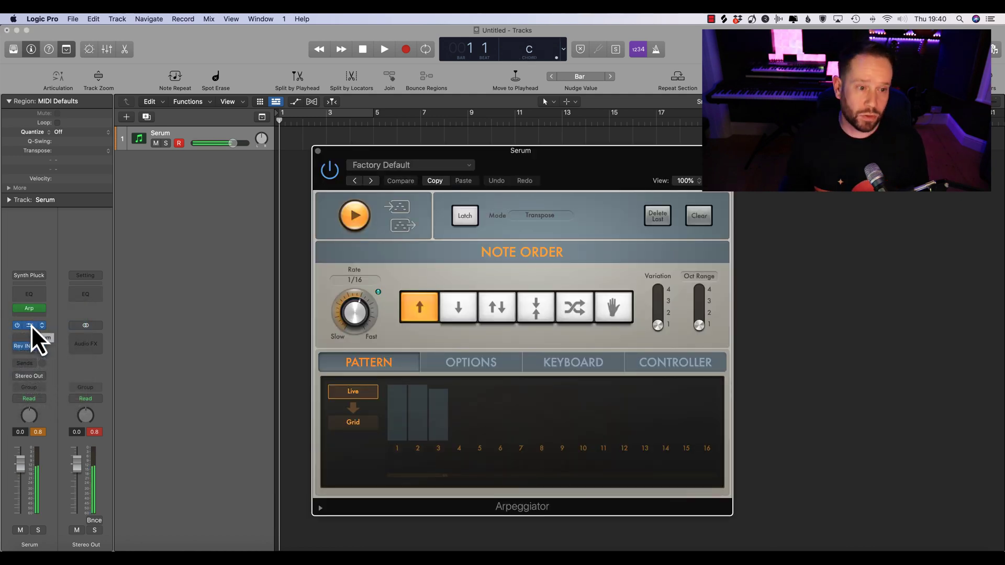
Step: Swap the Arpeggiator MIDI effect for Chord Trigger
{"action": "left_click", "coordinate": [42, 308]}
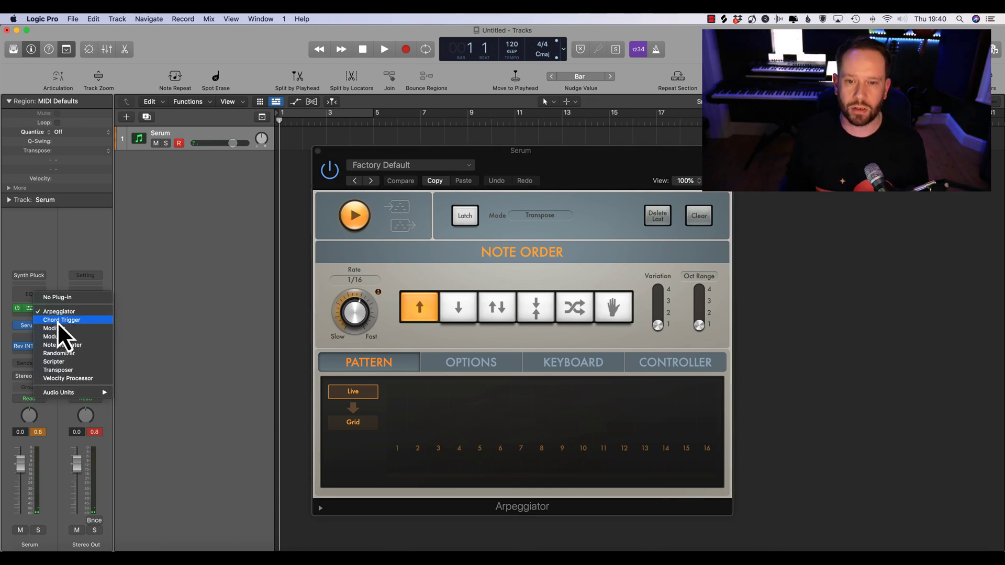
{"action": "left_click", "coordinate": [58, 321]}
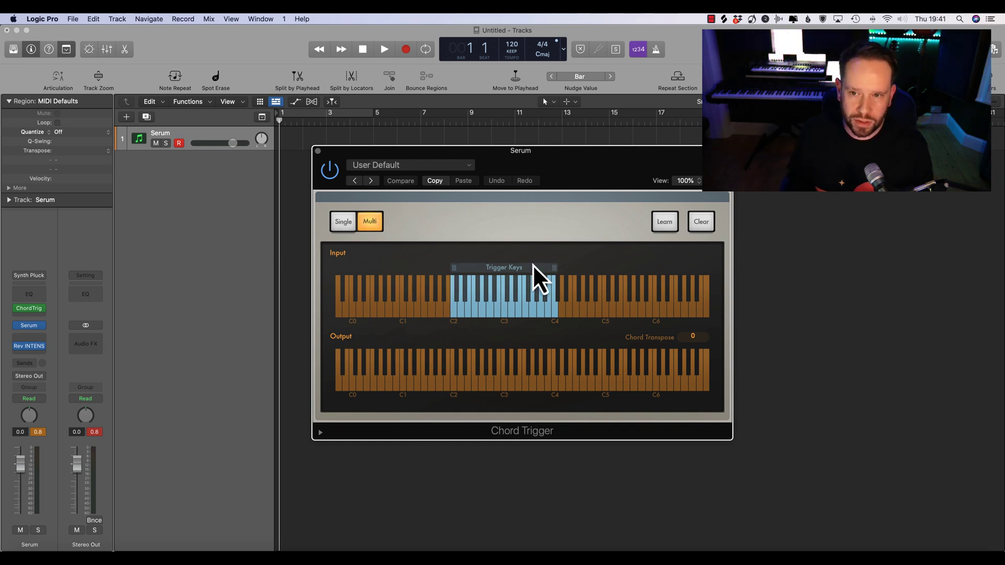
Step: In Learn mode, assign a C3–E3–G3 chord to the C2 trigger key
{"action": "left_click", "coordinate": [664, 225]}
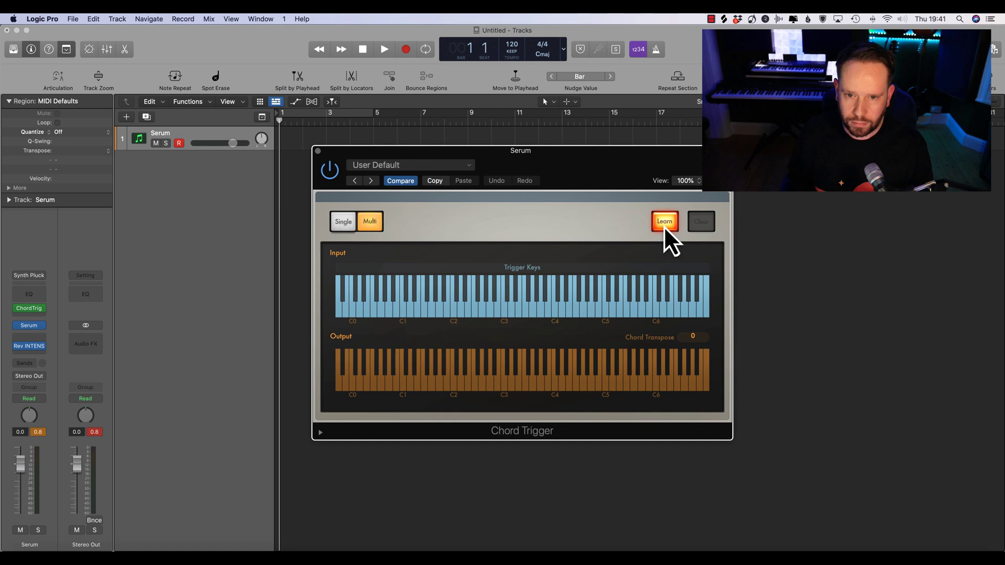
{"action": "left_click", "coordinate": [454, 311]}
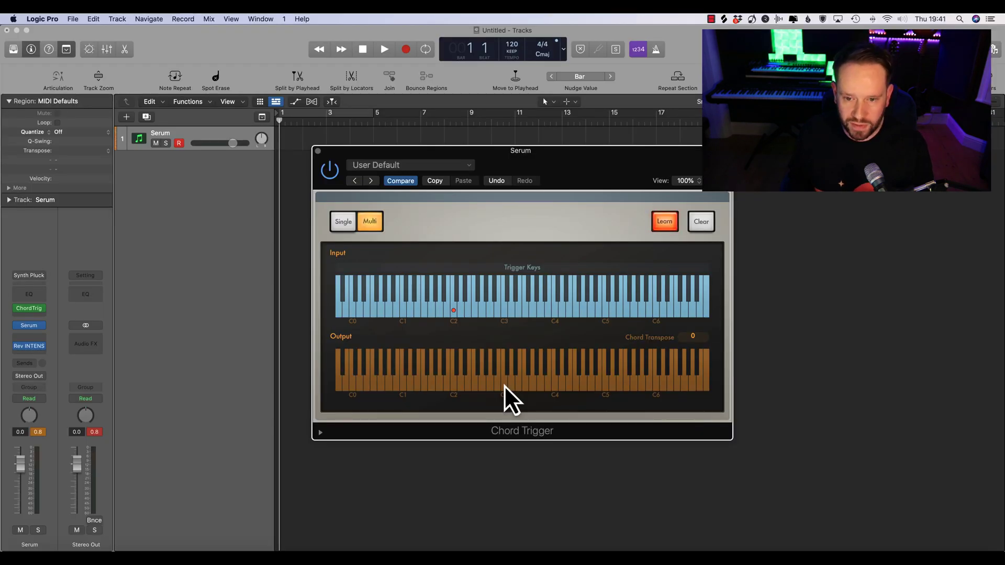
{"action": "left_click", "coordinate": [504, 385]}
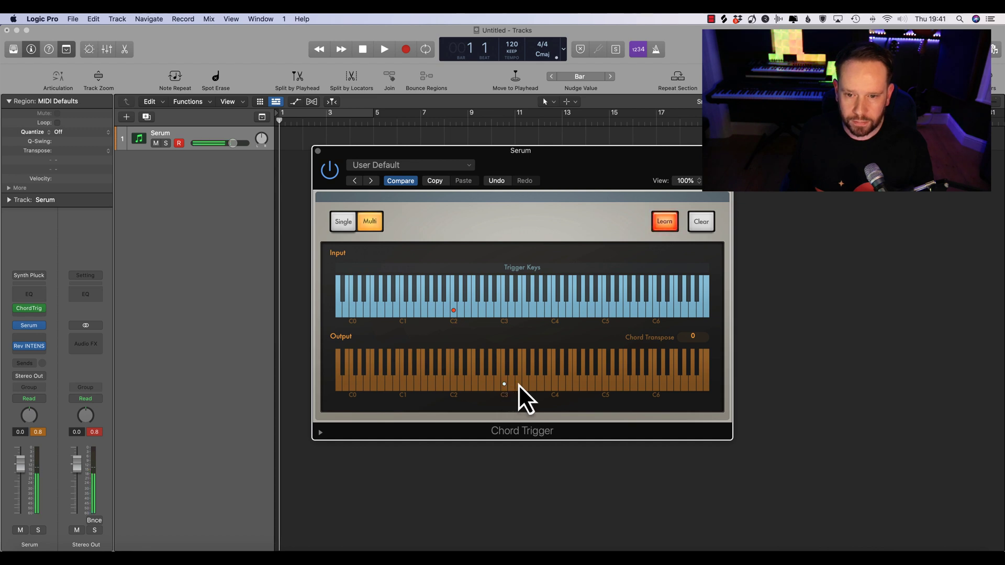
{"action": "left_click", "coordinate": [519, 384]}
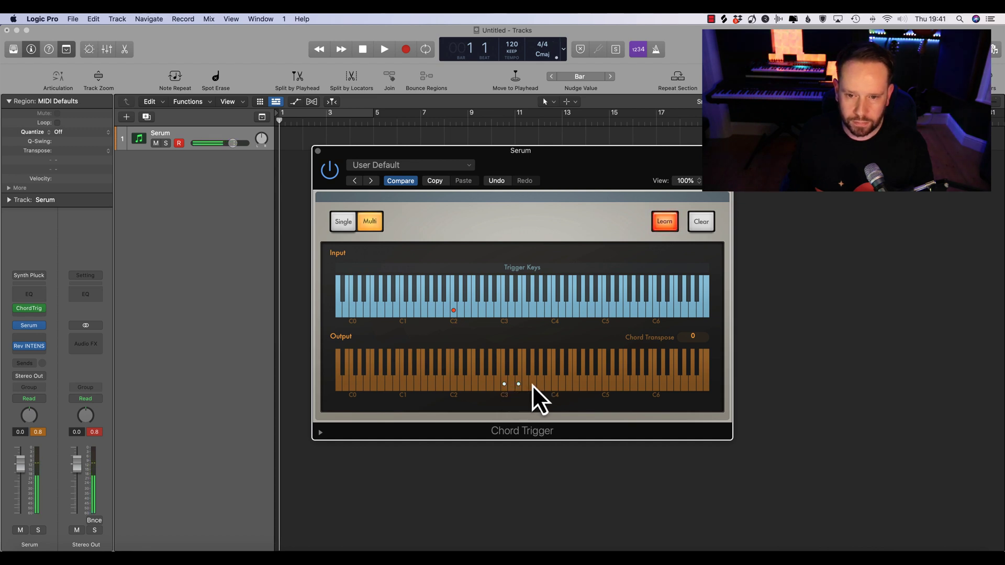
{"action": "left_click", "coordinate": [532, 384]}
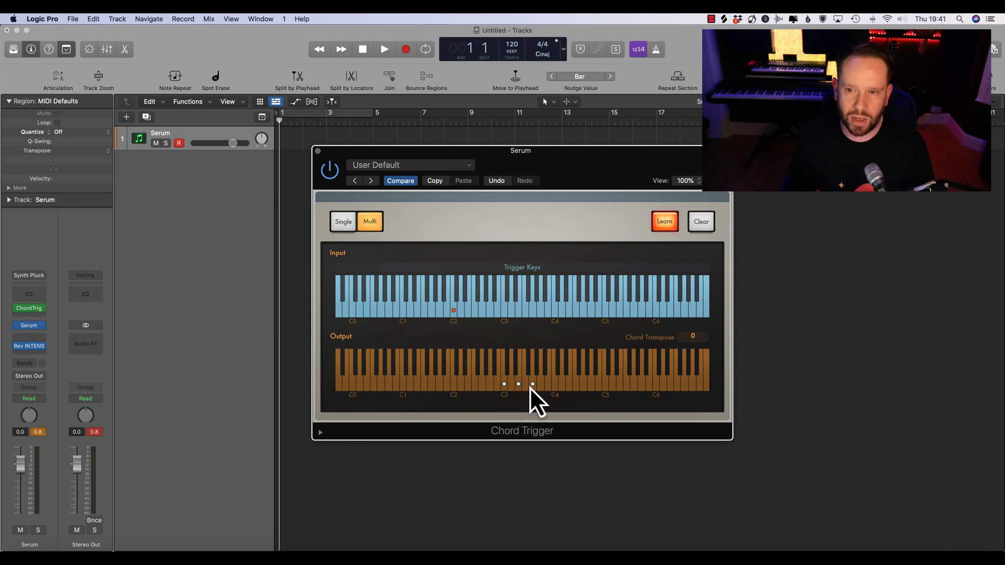
Step: Learn D3–F3–A3 for trigger D2 and E3–G3–B3 for trigger E2
{"action": "left_click", "coordinate": [661, 223]}
{"action": "left_click", "coordinate": [662, 221]}
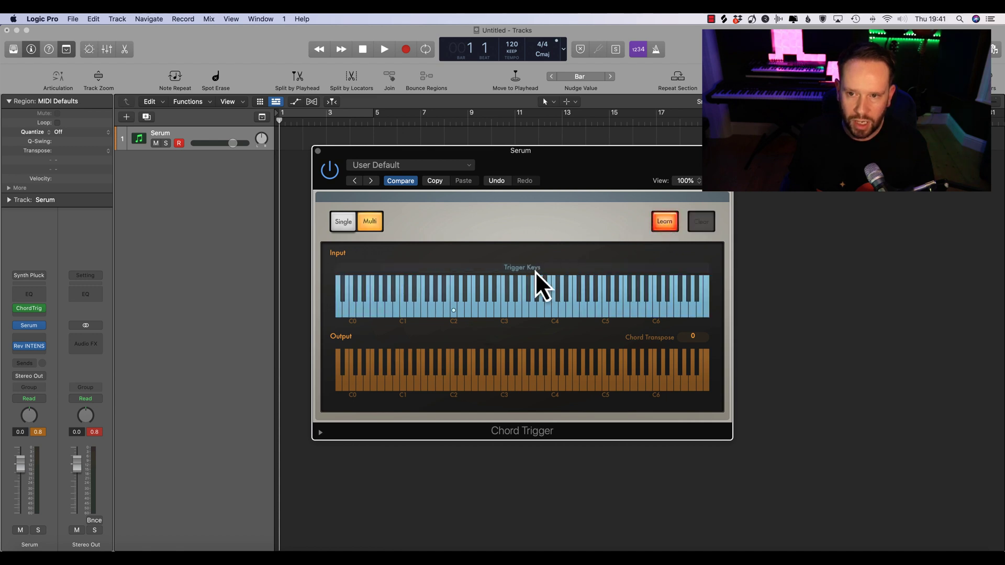
{"action": "left_click", "coordinate": [462, 309]}
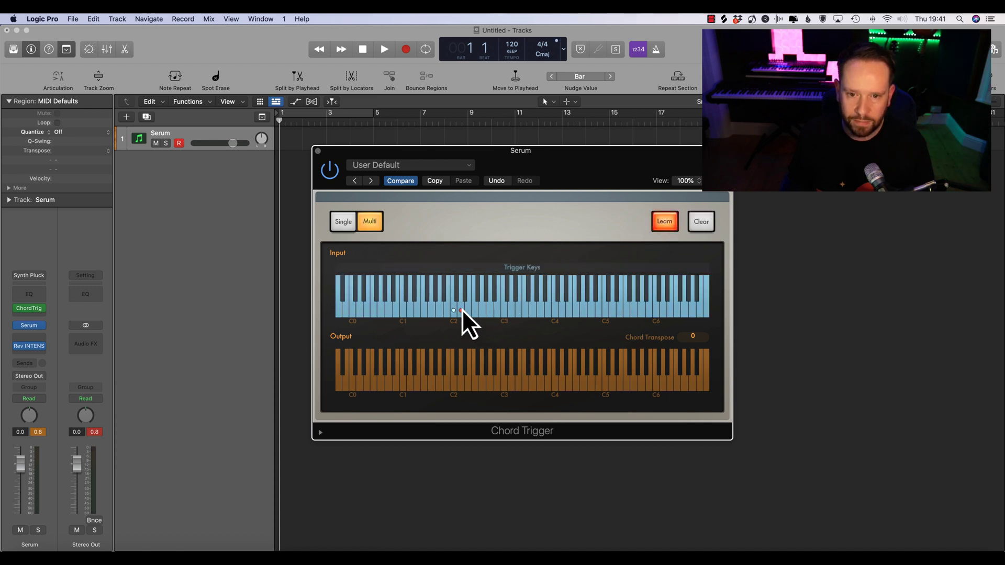
{"action": "left_click", "coordinate": [511, 384]}
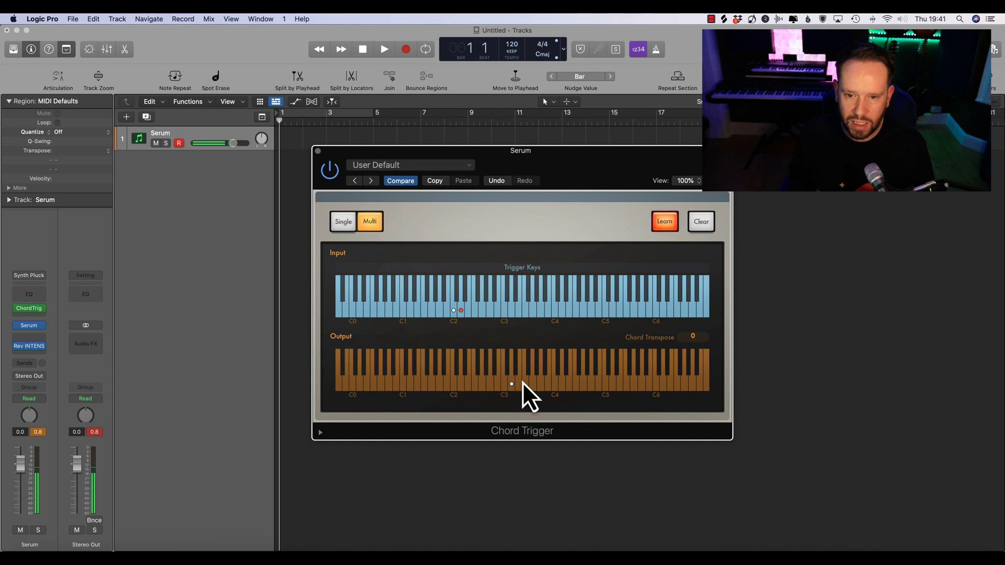
{"action": "left_click", "coordinate": [525, 384]}
{"action": "left_click", "coordinate": [540, 384]}
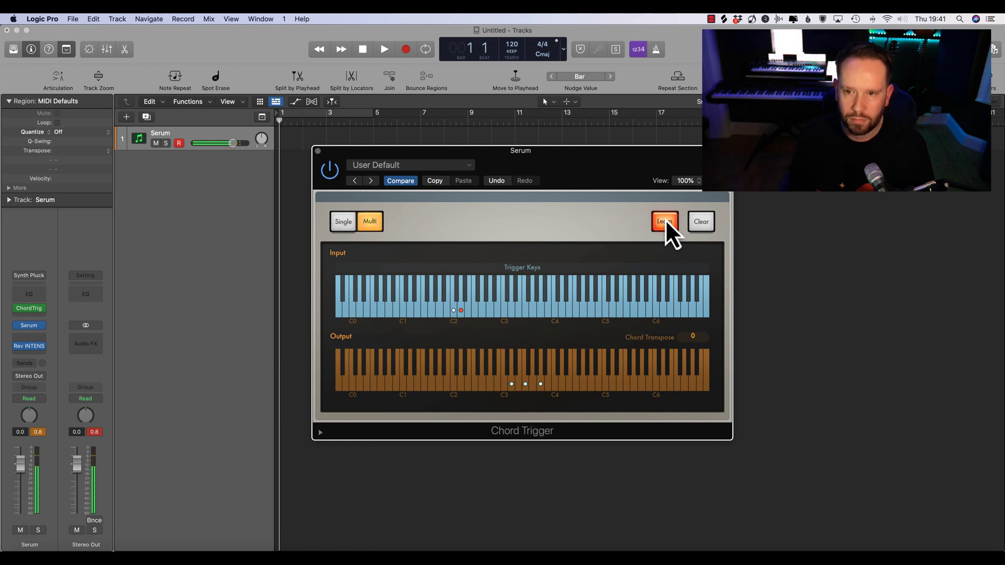
{"action": "left_click", "coordinate": [665, 221]}
{"action": "left_click", "coordinate": [662, 221]}
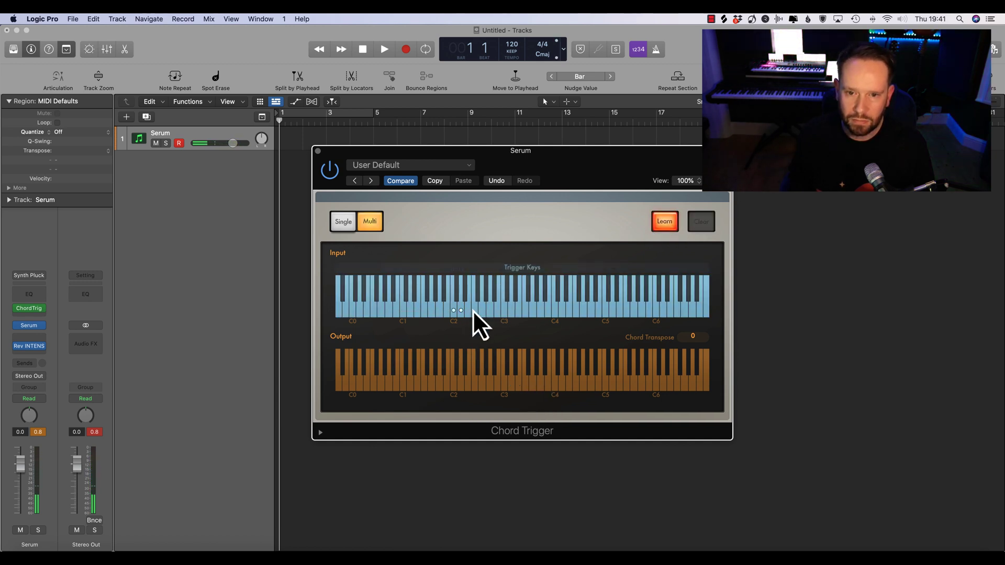
{"action": "left_click", "coordinate": [469, 310]}
{"action": "left_click", "coordinate": [518, 384]}
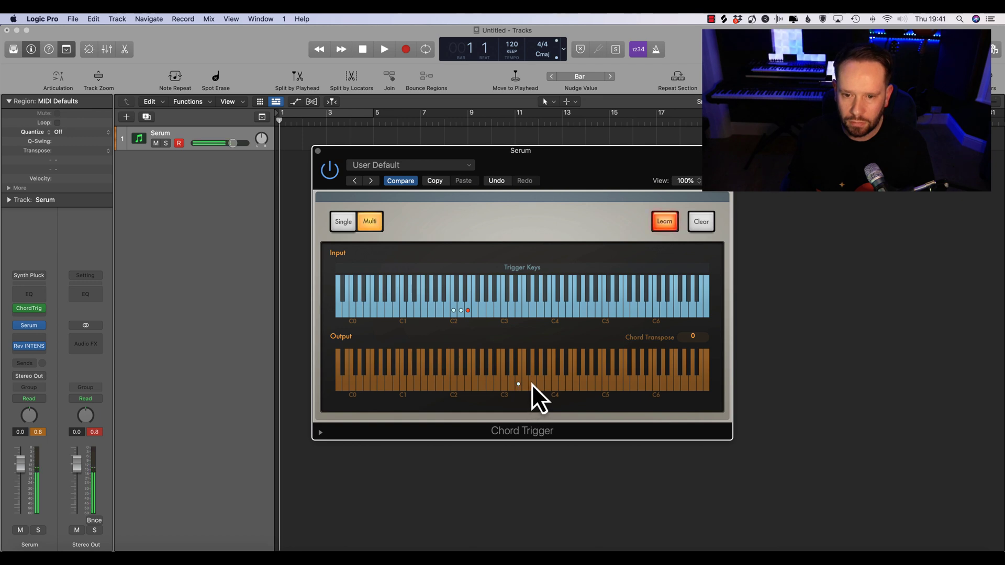
{"action": "left_click", "coordinate": [533, 384]}
{"action": "left_click", "coordinate": [547, 384]}
{"action": "left_click", "coordinate": [662, 221]}
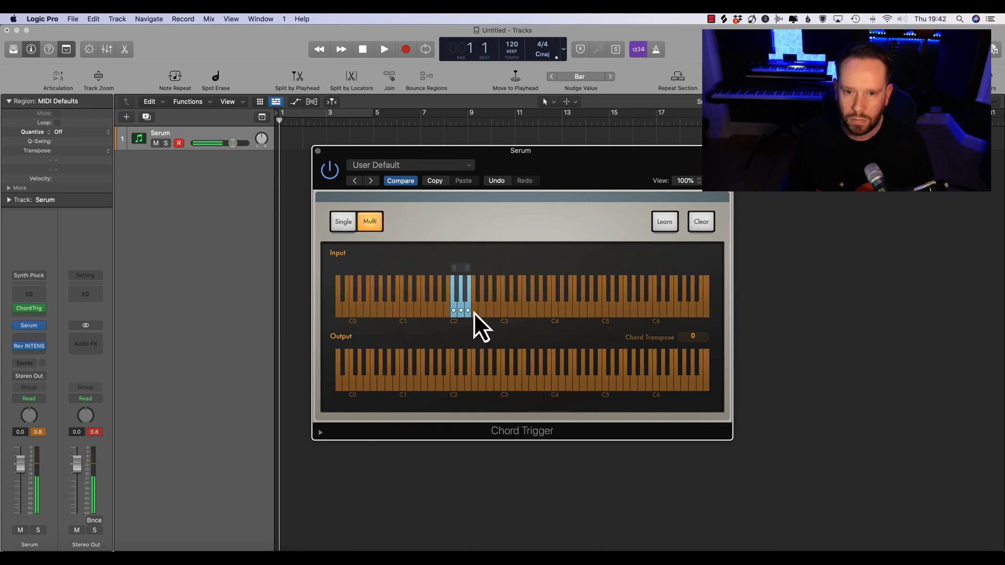
Step: Learn a chord starting on F3 for F2 and G3–B3–D4 for G2
{"action": "left_click", "coordinate": [665, 225]}
{"action": "left_click", "coordinate": [475, 310]}
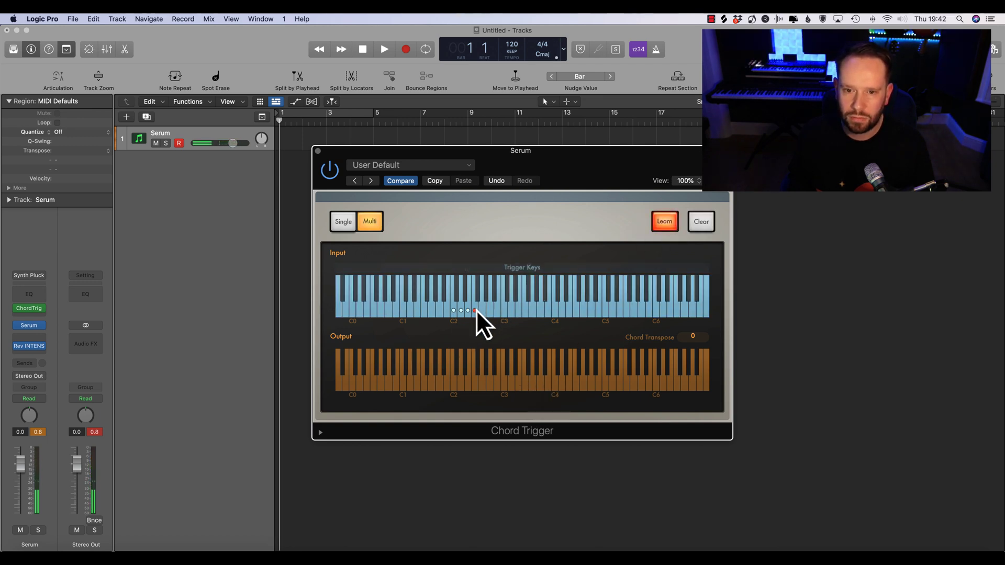
{"action": "left_click", "coordinate": [524, 384]}
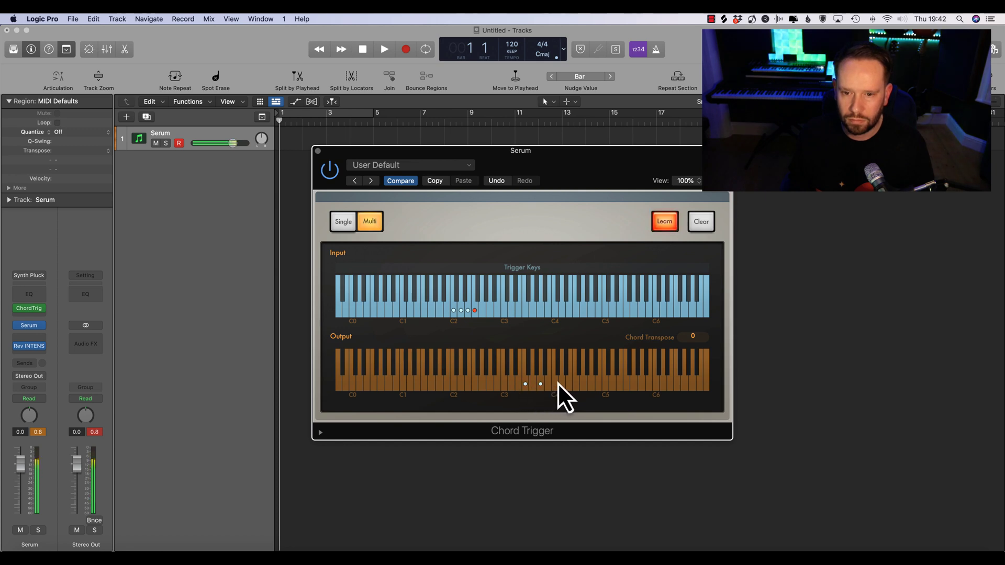
{"action": "left_click", "coordinate": [665, 222]}
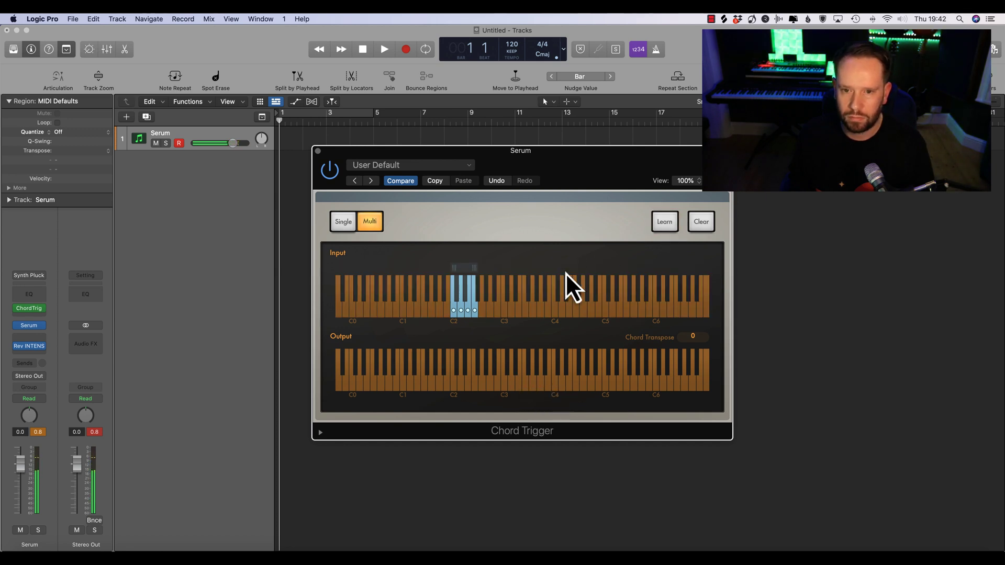
{"action": "left_click", "coordinate": [670, 220]}
{"action": "left_click", "coordinate": [482, 310]}
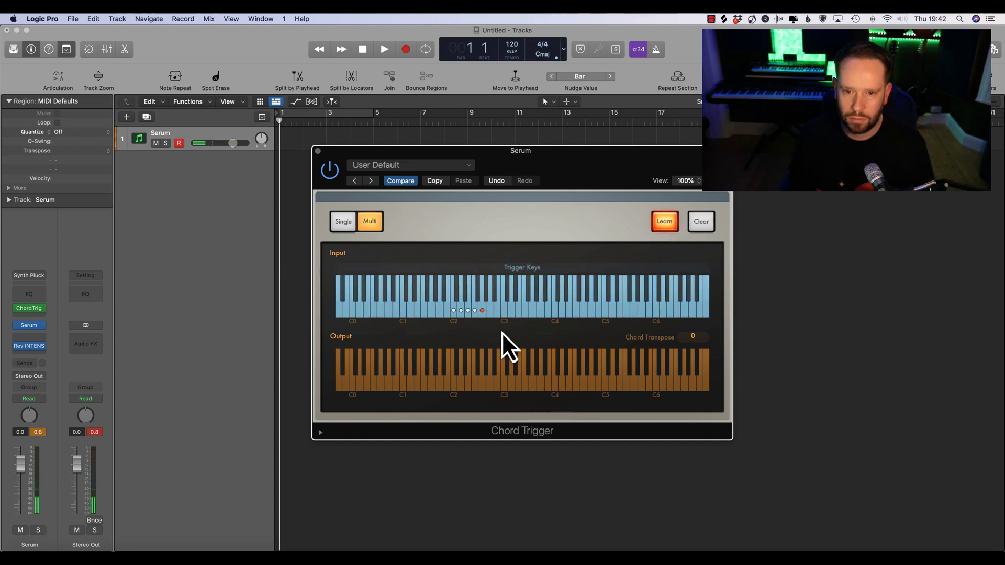
{"action": "left_click", "coordinate": [533, 384]}
{"action": "left_click", "coordinate": [548, 384]}
{"action": "left_click", "coordinate": [562, 385]}
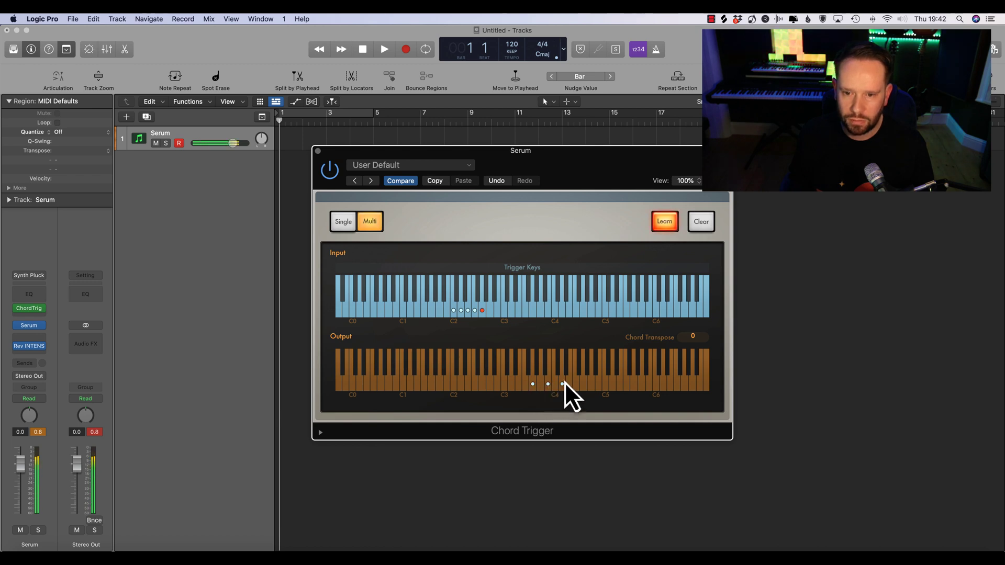
{"action": "left_click", "coordinate": [666, 221]}
Step: Learn A3–C4–E4 for trigger A2 and B3–D4–F4 for trigger B2
{"action": "left_click", "coordinate": [667, 221]}
{"action": "left_click", "coordinate": [490, 311]}
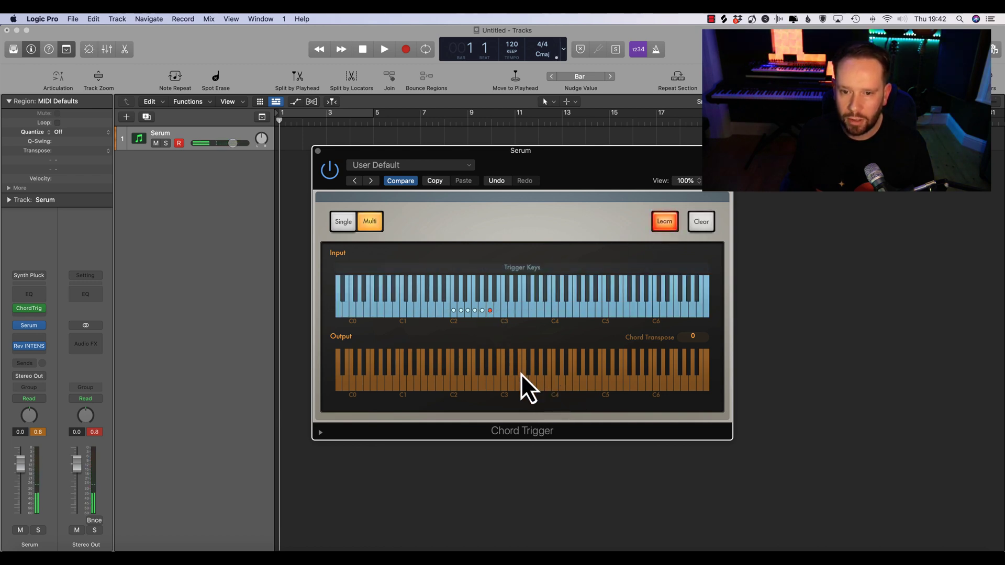
{"action": "left_click", "coordinate": [540, 384]}
{"action": "left_click", "coordinate": [555, 384]}
{"action": "left_click", "coordinate": [568, 383]}
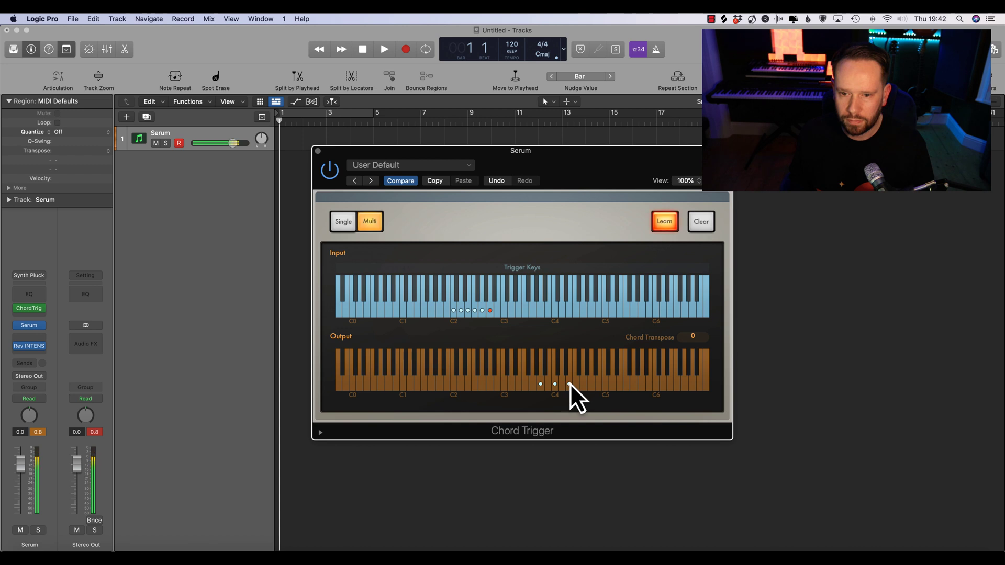
{"action": "left_click", "coordinate": [664, 222]}
{"action": "left_click", "coordinate": [660, 221]}
{"action": "left_click", "coordinate": [497, 311]}
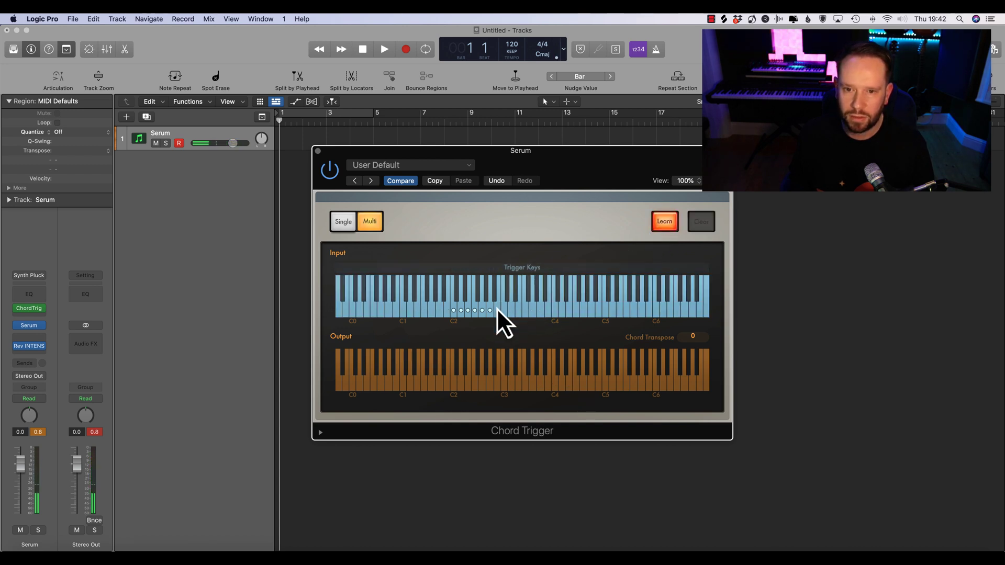
{"action": "left_click", "coordinate": [547, 383]}
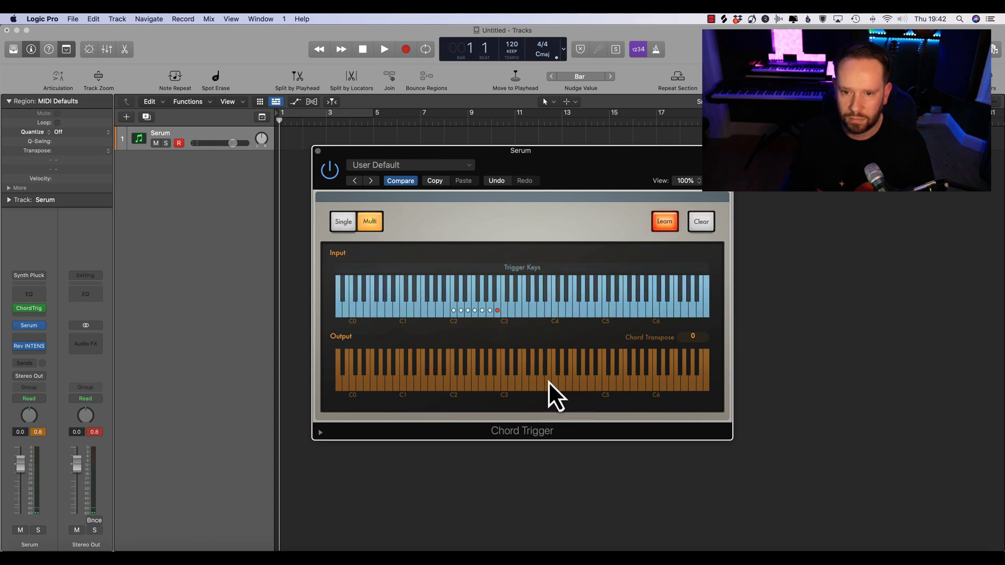
{"action": "left_click", "coordinate": [562, 383]}
{"action": "left_click", "coordinate": [576, 384]}
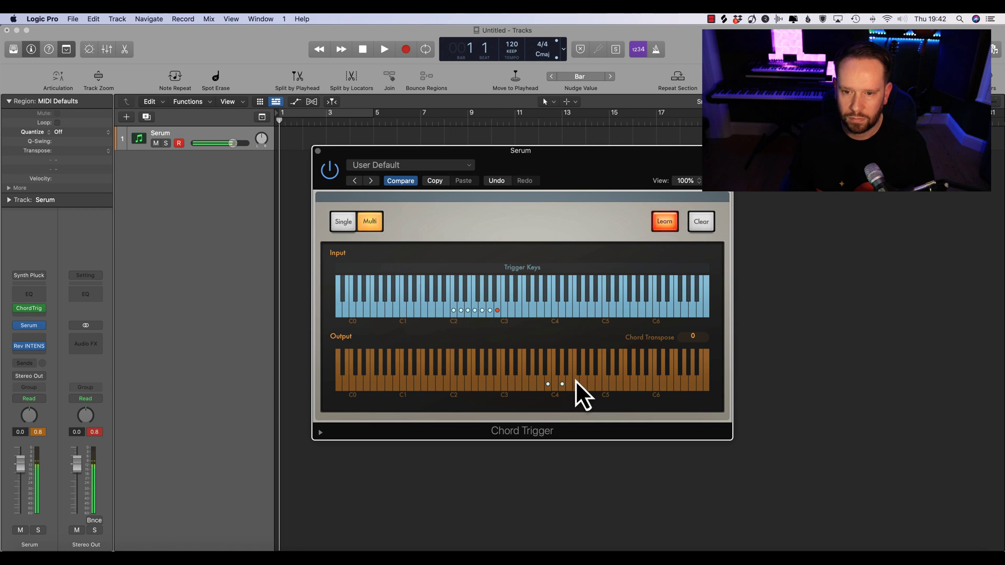
Step: Switch Learn off so the C2–B2 trigger keys play their chords
{"action": "left_click", "coordinate": [667, 221]}
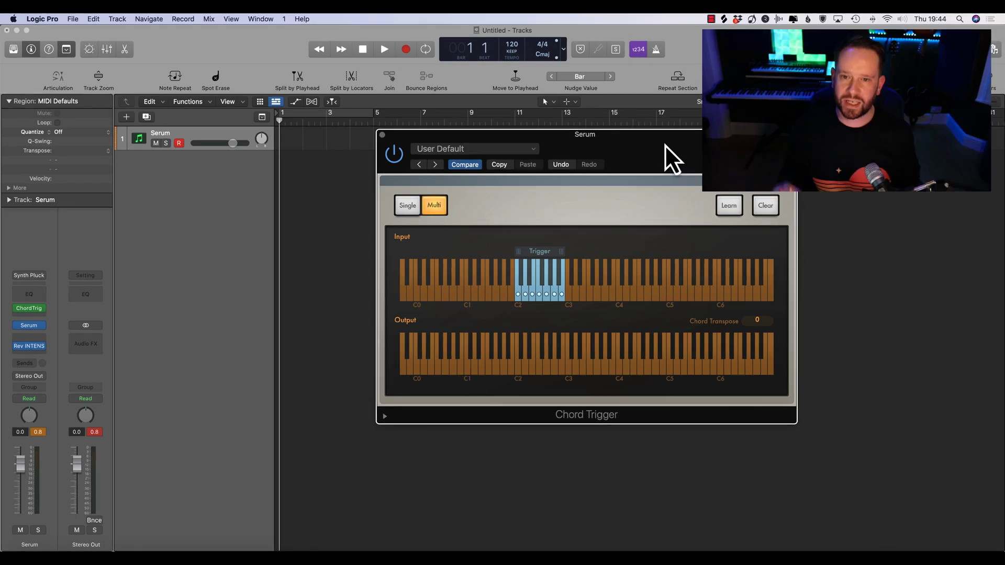
Step: Relearn the C2 trigger chord with an added low C2 bass and a high top note
{"action": "left_click", "coordinate": [730, 206]}
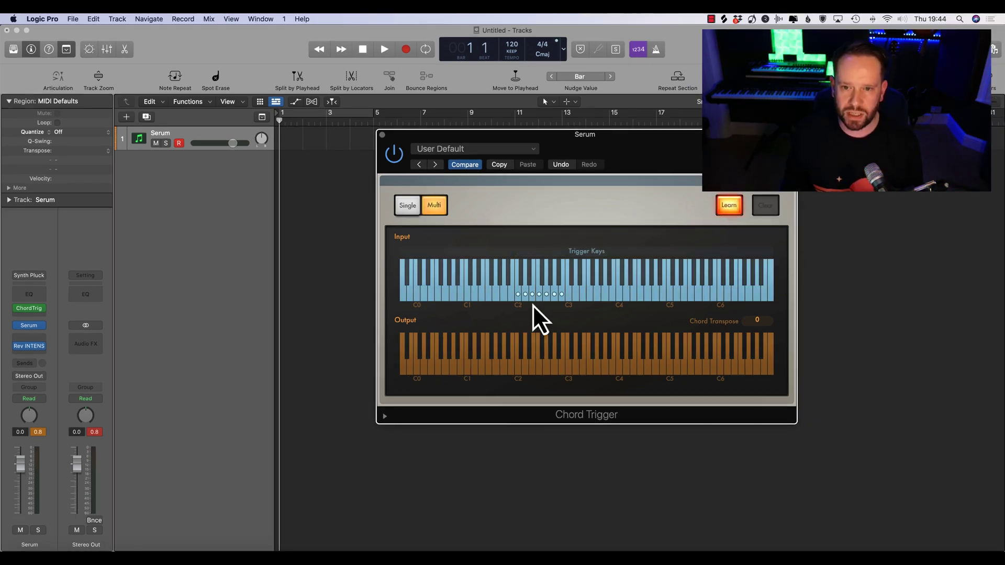
{"action": "left_click", "coordinate": [518, 368]}
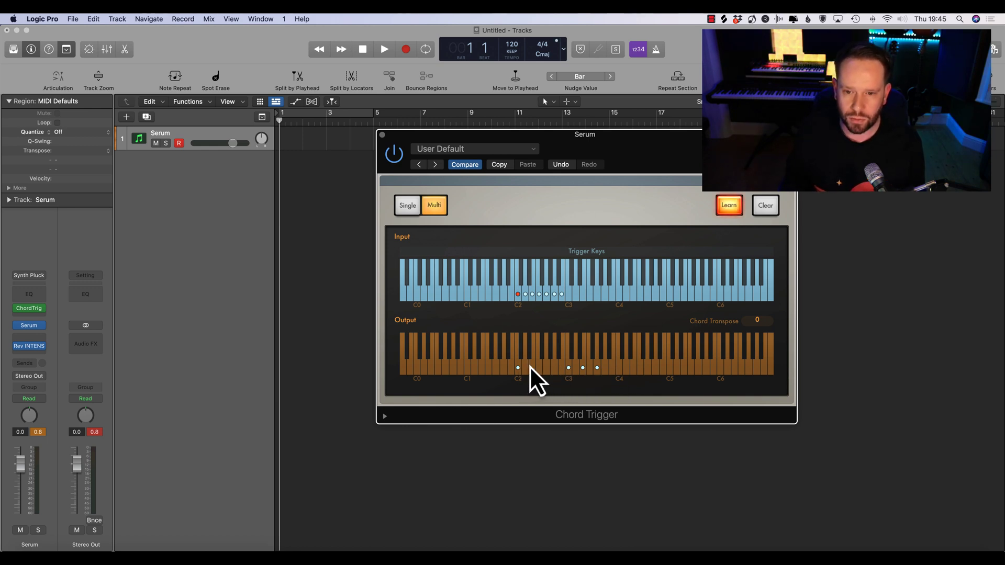
{"action": "left_click", "coordinate": [568, 367]}
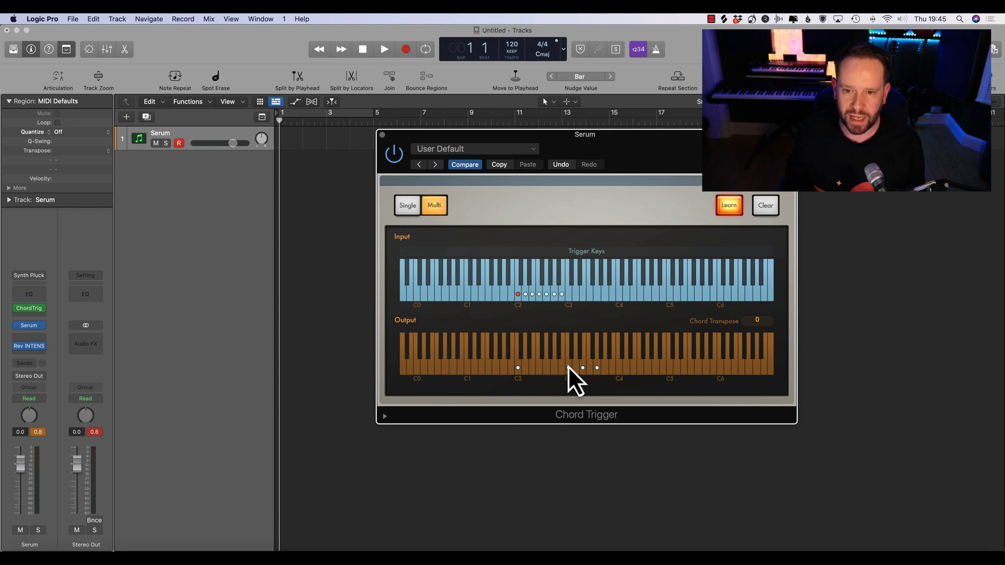
{"action": "left_click", "coordinate": [569, 367]}
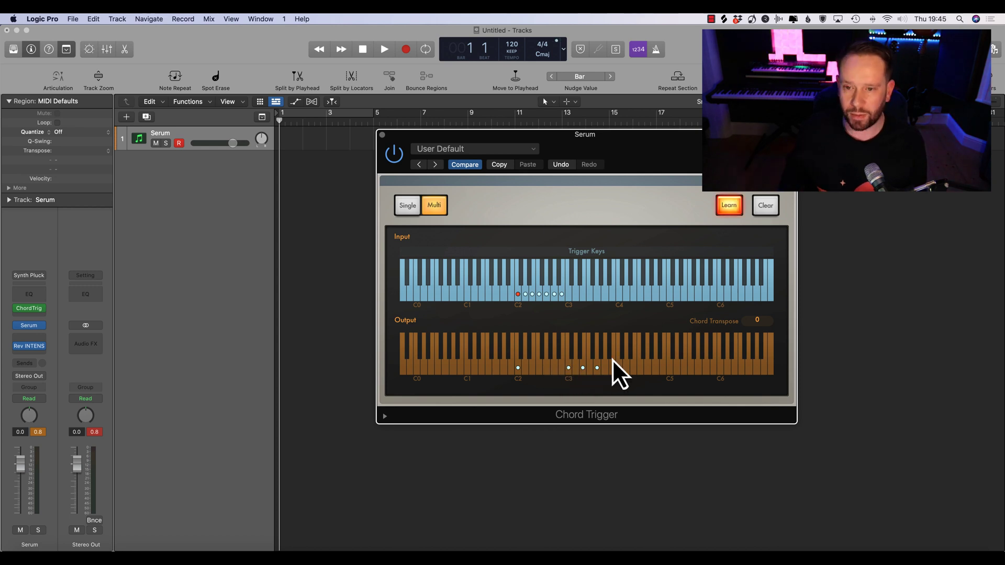
{"action": "left_click", "coordinate": [627, 368]}
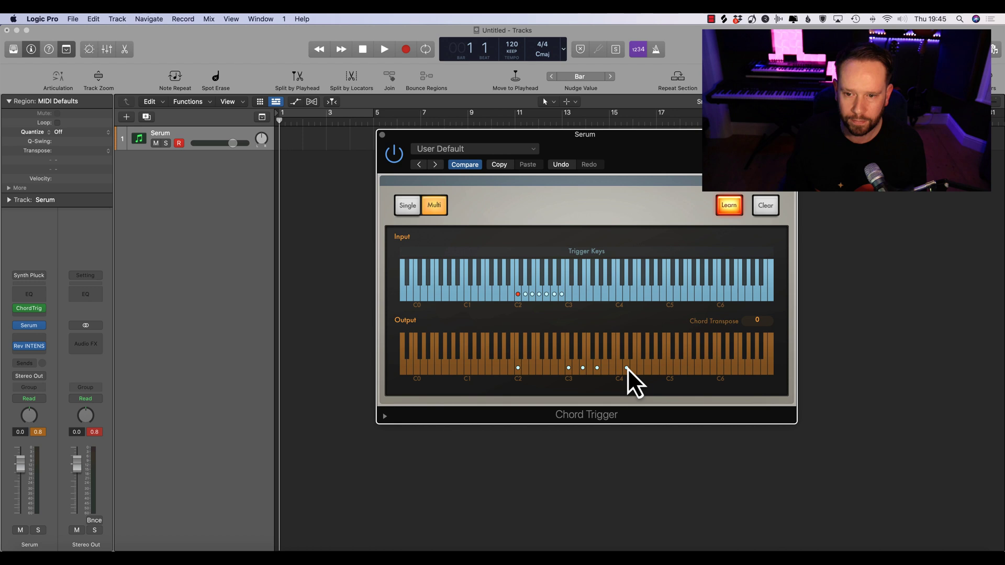
{"action": "left_click", "coordinate": [725, 205]}
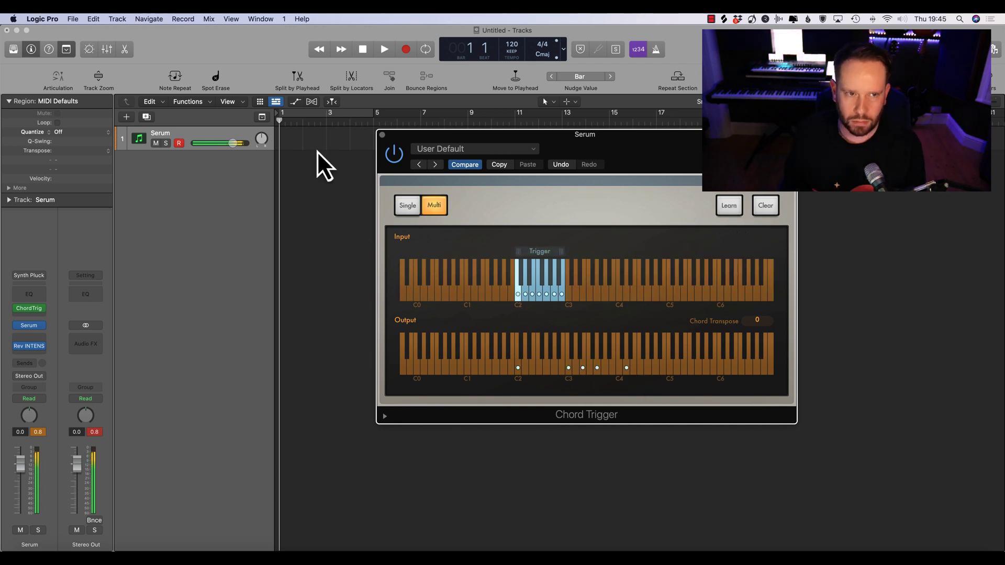
Step: Open Note Repeat settings and add G2 to the C2 trigger chord
{"action": "left_click", "coordinate": [175, 76]}
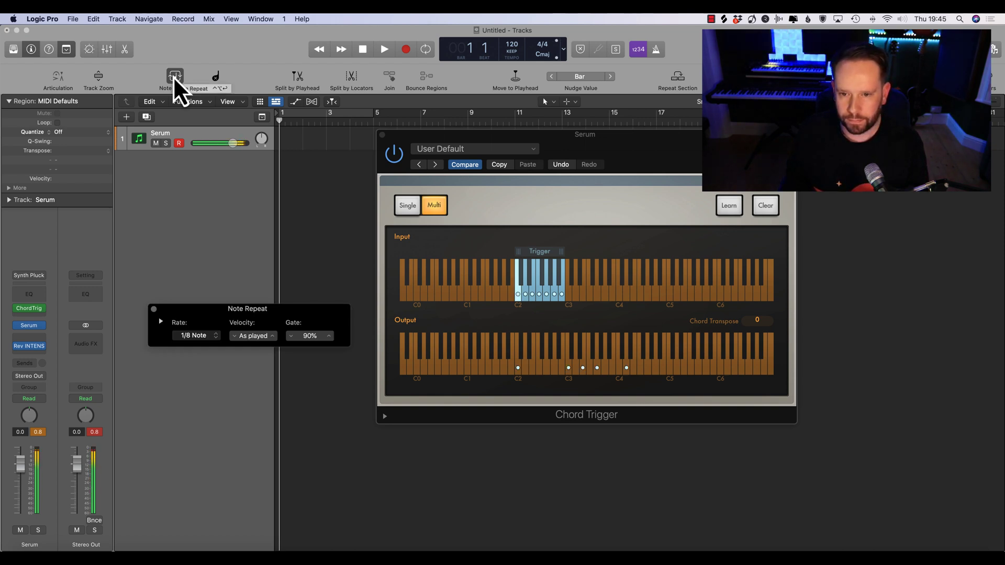
{"action": "left_click", "coordinate": [731, 208]}
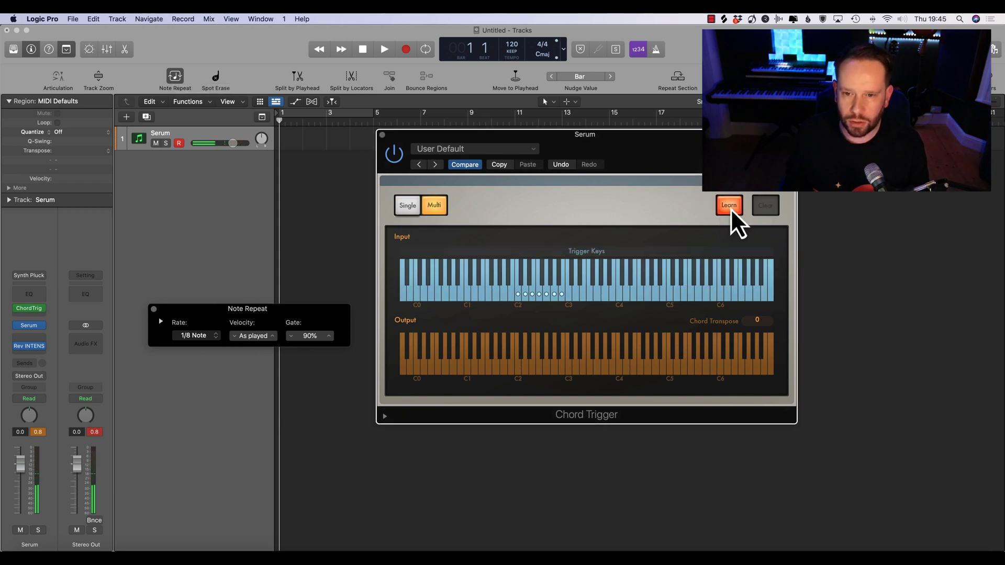
{"action": "left_click", "coordinate": [518, 296]}
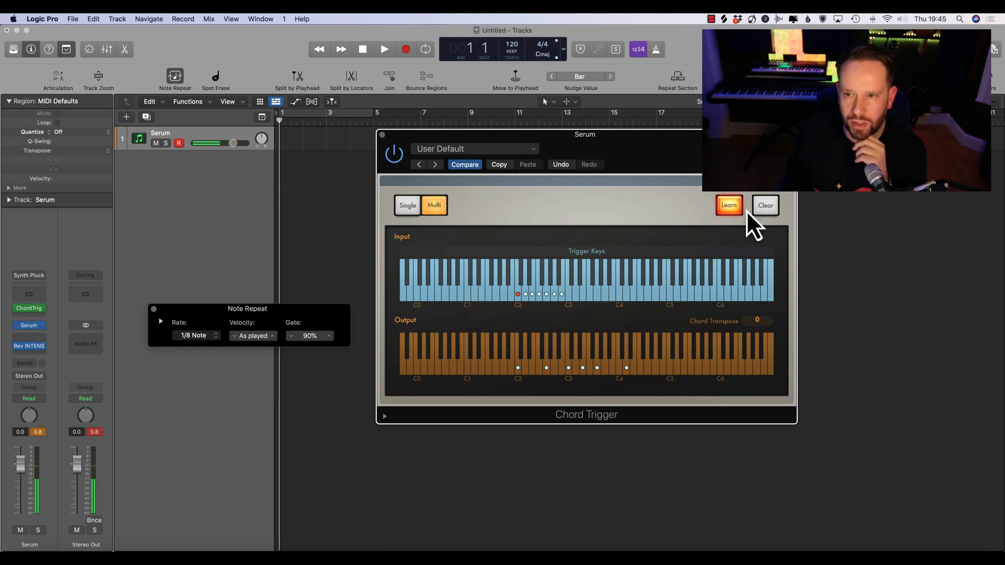
{"action": "left_click", "coordinate": [728, 205]}
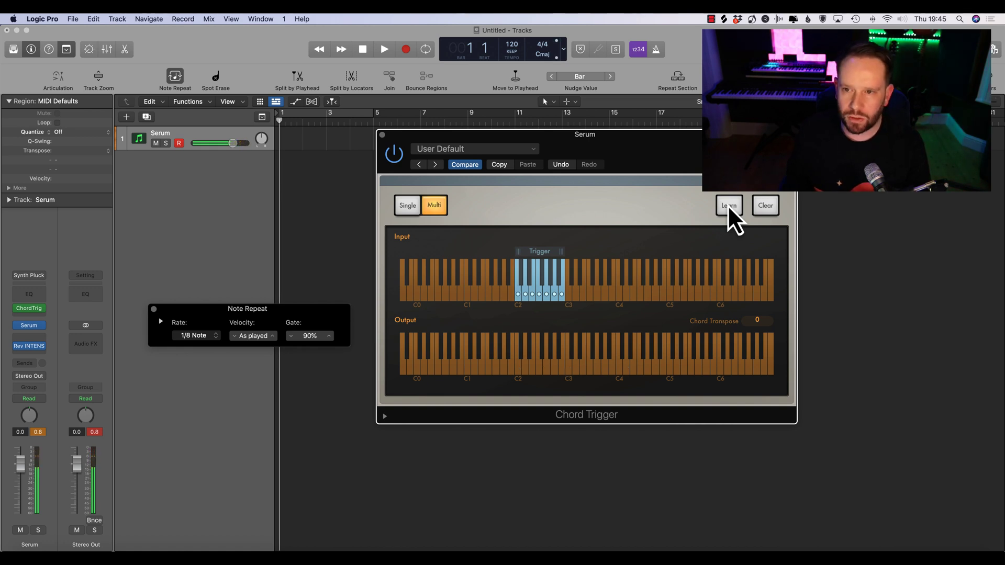
Step: Add D2, D1, A2 and a C4 top note to the D2 trigger's chord
{"action": "left_click", "coordinate": [727, 205]}
{"action": "left_click", "coordinate": [526, 294]}
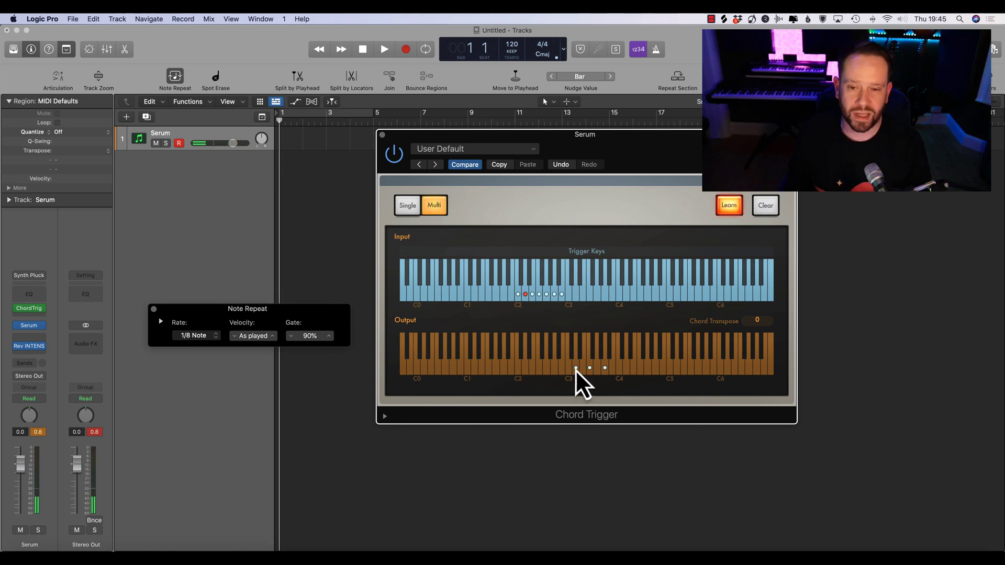
{"action": "left_click", "coordinate": [524, 369]}
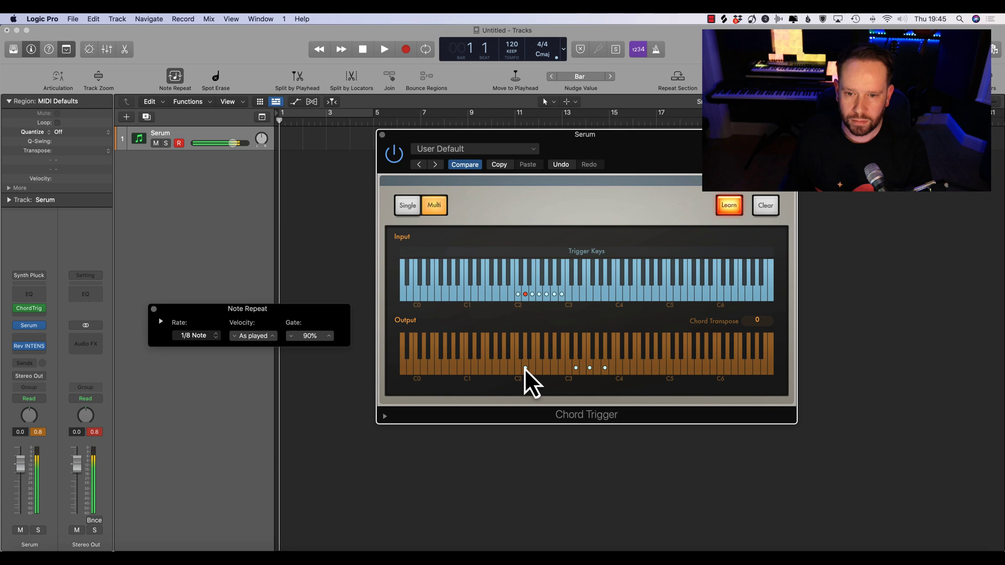
{"action": "left_click", "coordinate": [474, 369]}
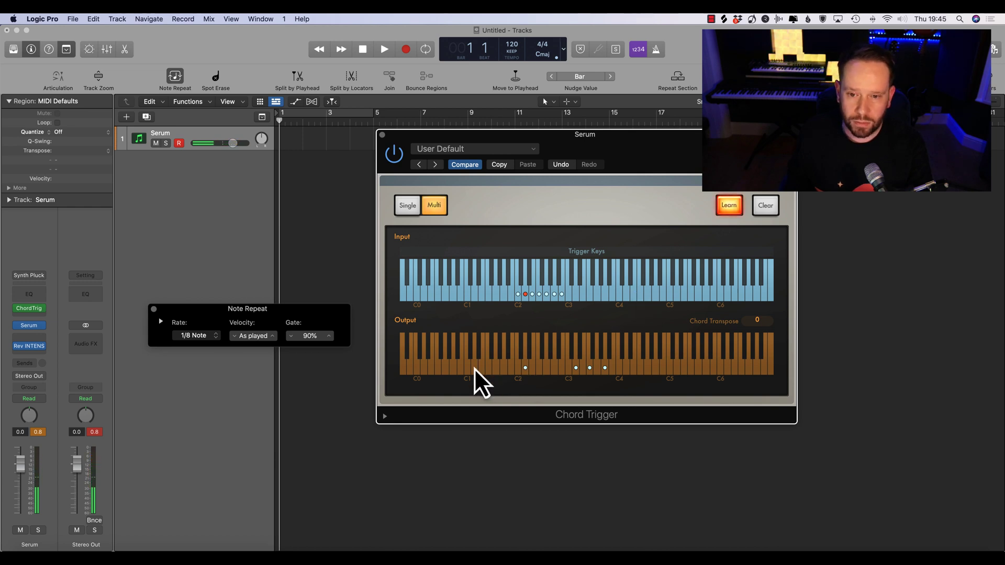
{"action": "left_click", "coordinate": [555, 367]}
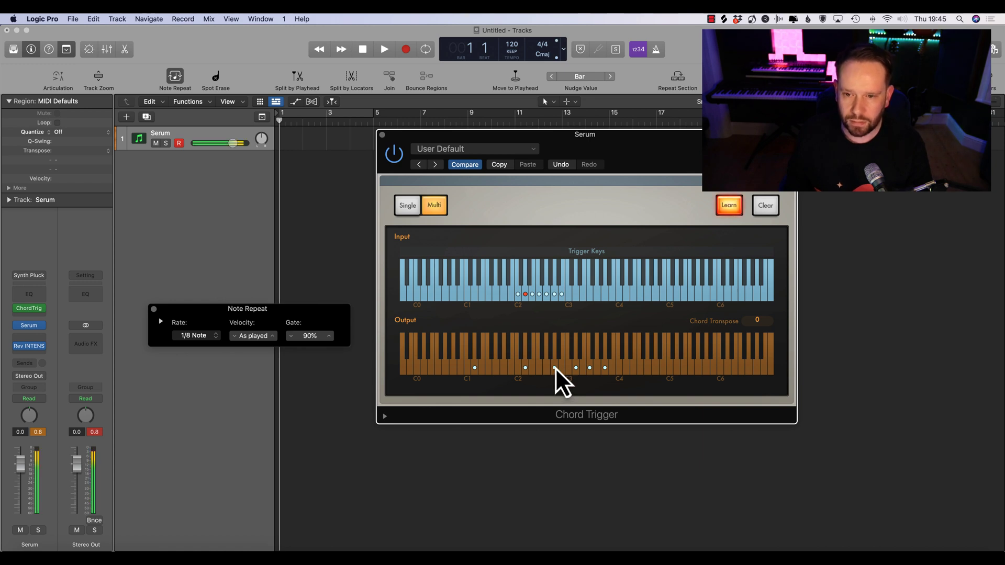
{"action": "left_click", "coordinate": [620, 368]}
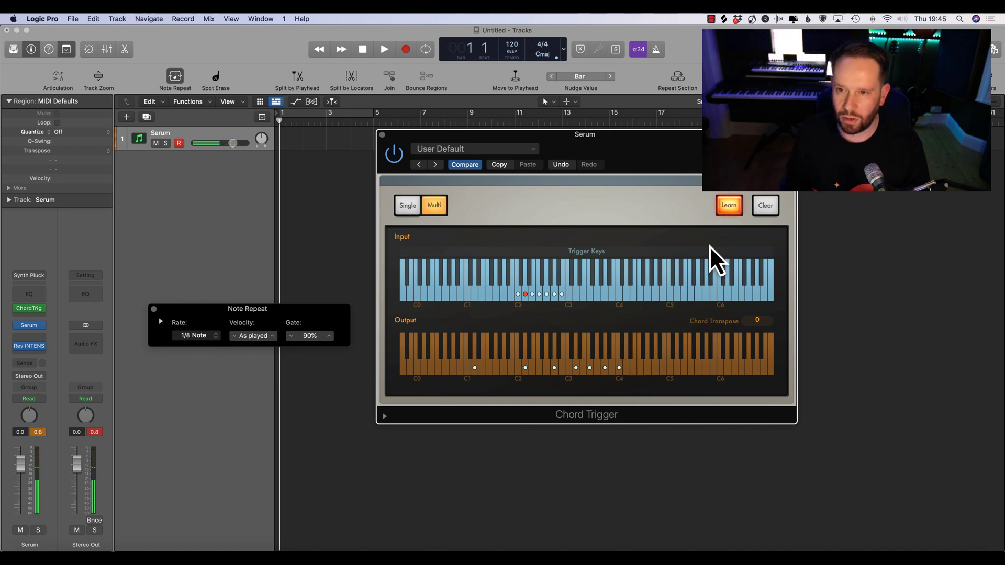
{"action": "left_click", "coordinate": [725, 207]}
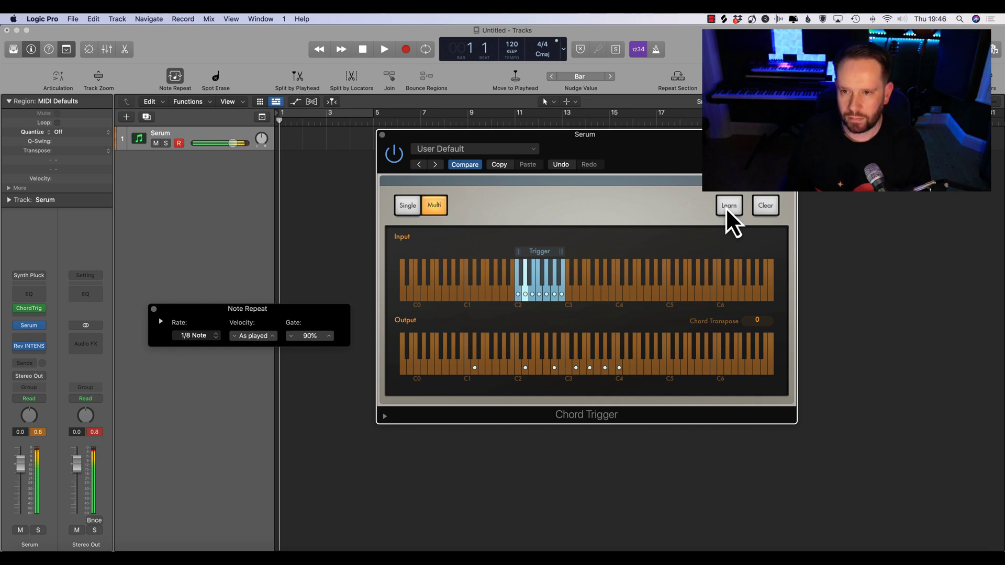
Step: Add E2, E1, B2 and a D4 top note to the E2 trigger's chord
{"action": "left_click", "coordinate": [729, 205]}
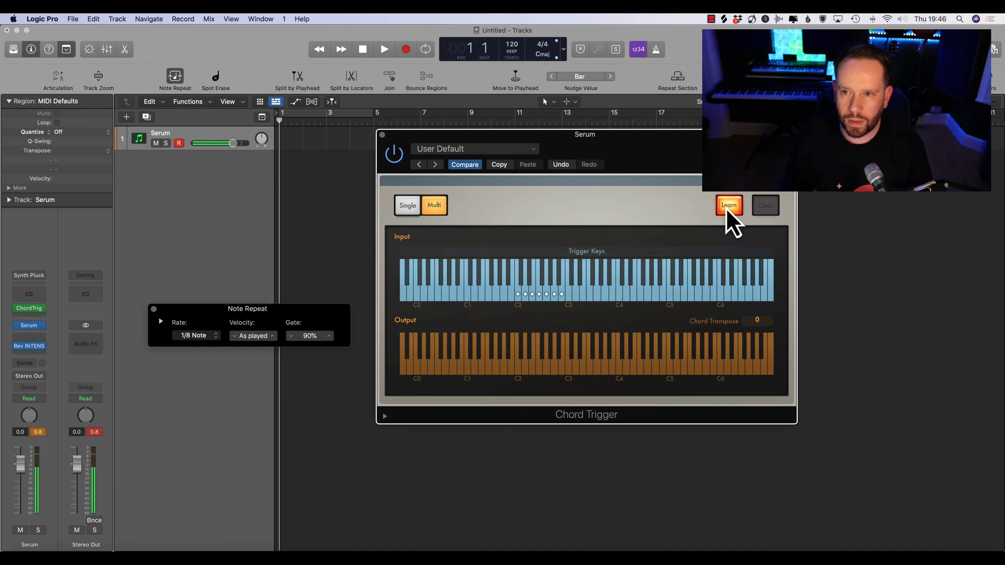
{"action": "left_click", "coordinate": [532, 295]}
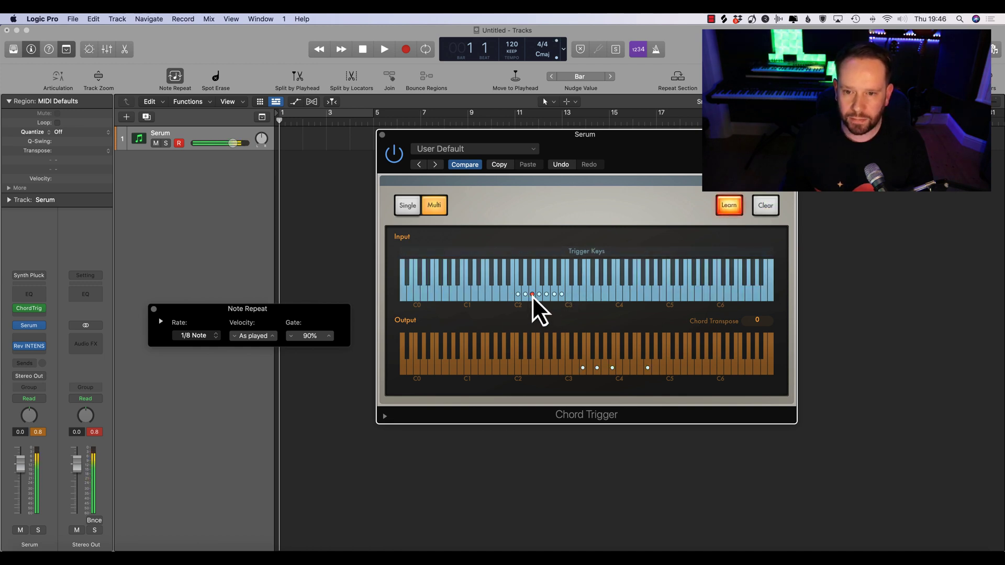
{"action": "left_click", "coordinate": [532, 368]}
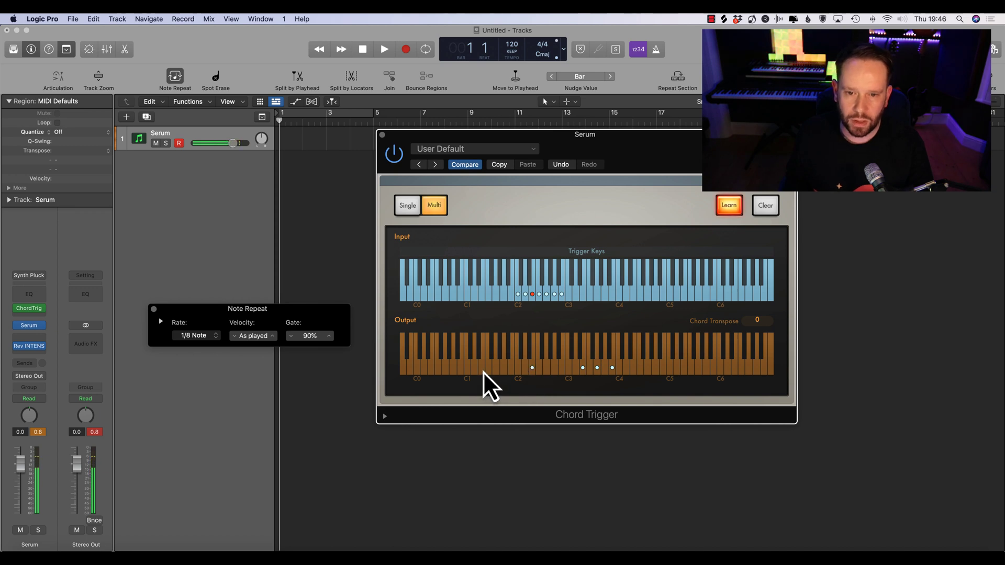
{"action": "left_click", "coordinate": [482, 369]}
{"action": "left_click", "coordinate": [563, 368]}
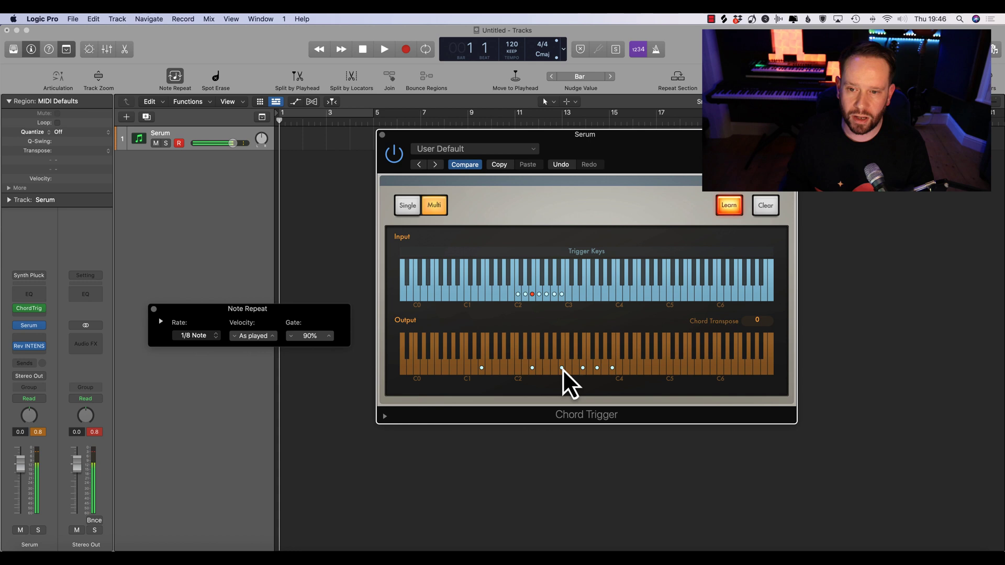
{"action": "left_click", "coordinate": [626, 367]}
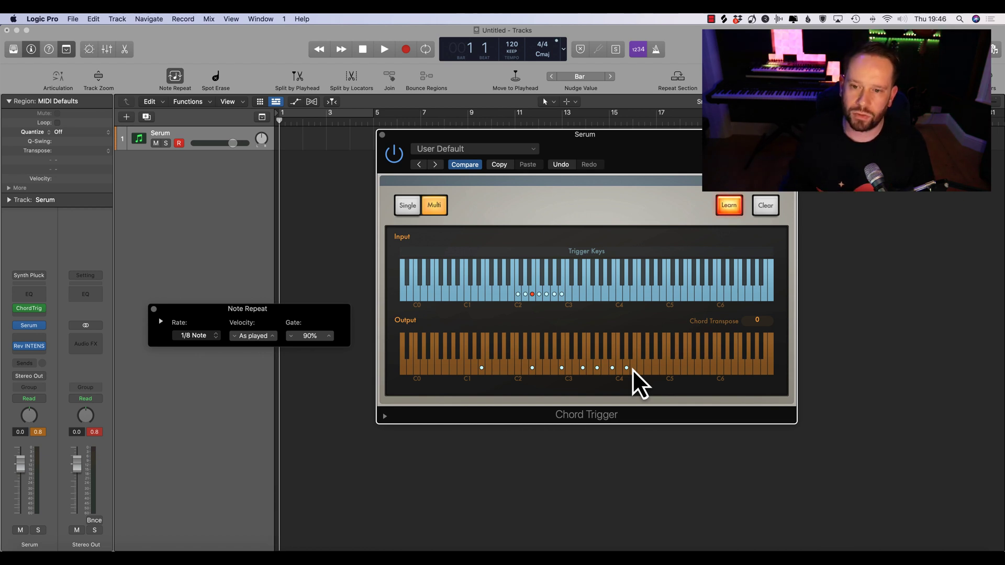
{"action": "left_click", "coordinate": [633, 368]}
{"action": "left_click", "coordinate": [726, 206]}
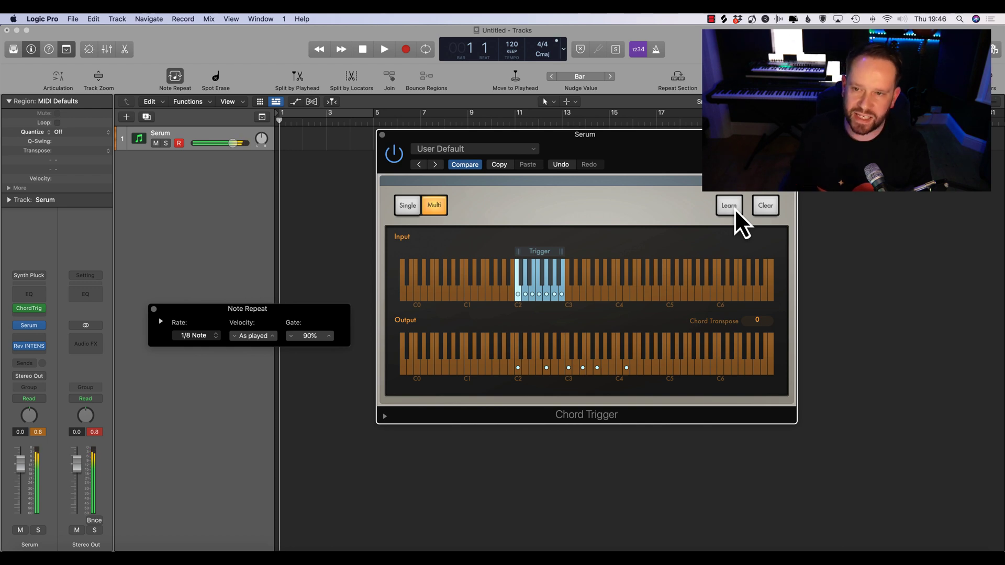
Step: Add a low C1 bass note to the C2 trigger key's chord
{"action": "left_click", "coordinate": [733, 209]}
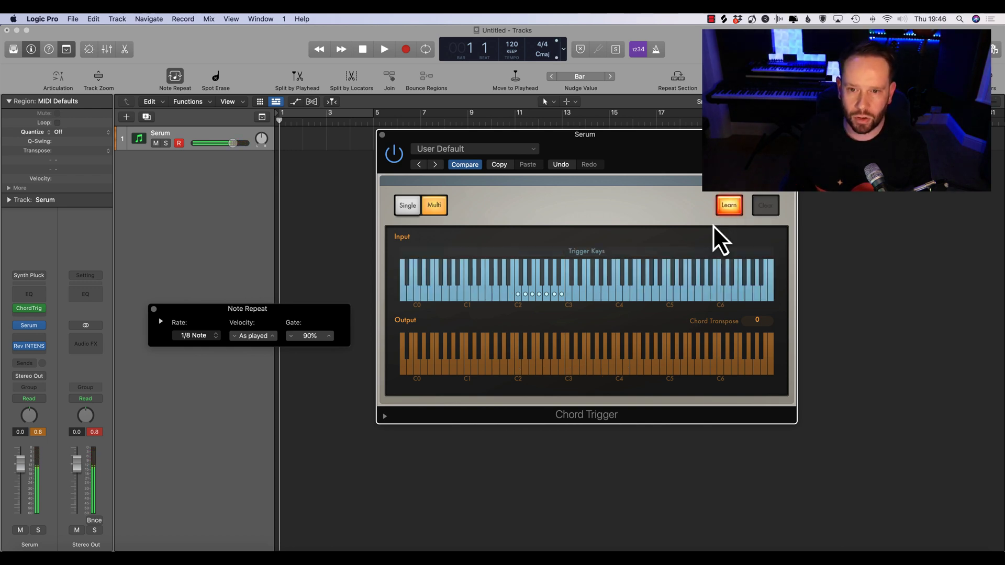
{"action": "left_click", "coordinate": [519, 297]}
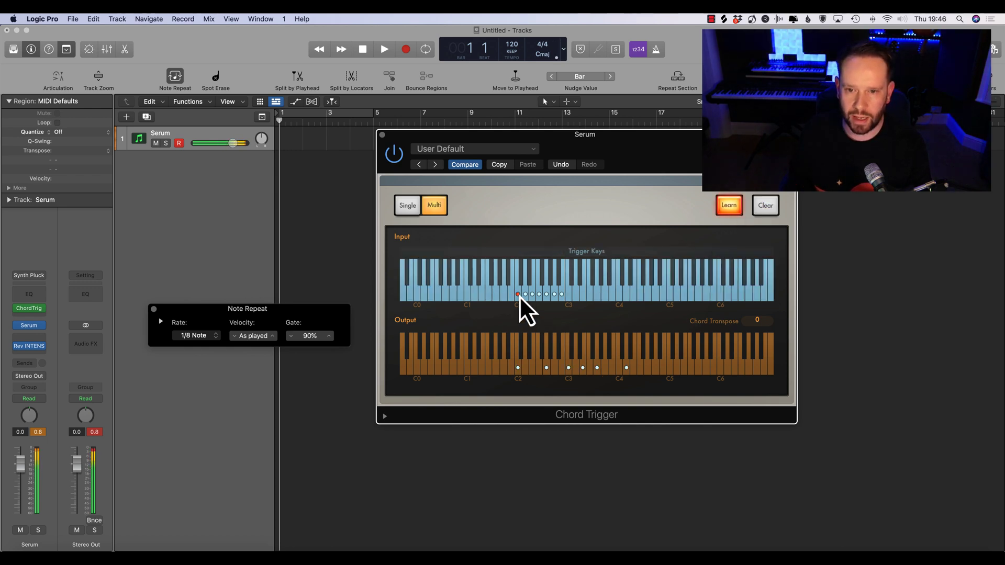
{"action": "left_click", "coordinate": [467, 367]}
{"action": "left_click", "coordinate": [728, 206]}
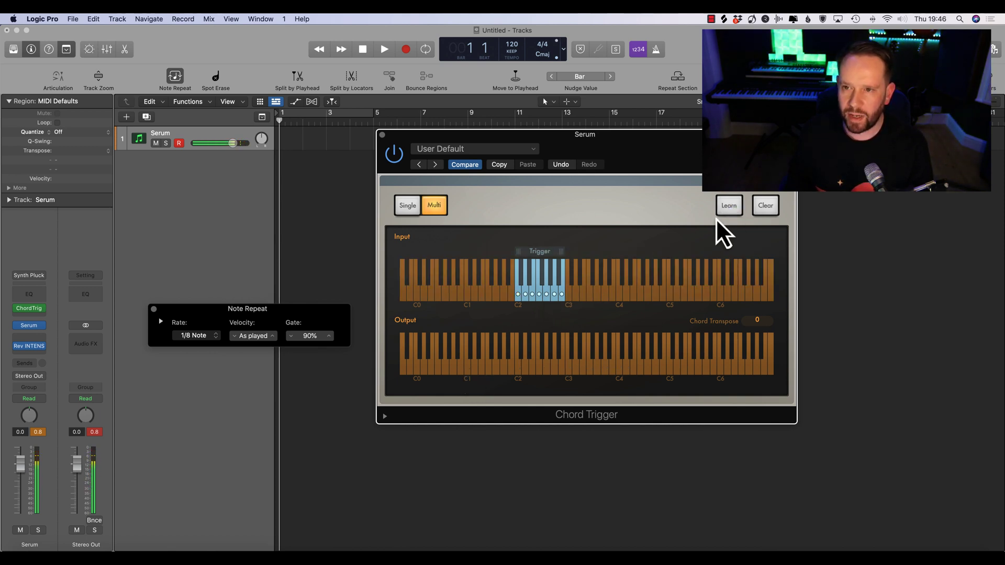
Step: Voice the F2 trigger key with F1, F2, C3 and two more upper notes
{"action": "left_click", "coordinate": [727, 206]}
{"action": "left_click", "coordinate": [540, 294]}
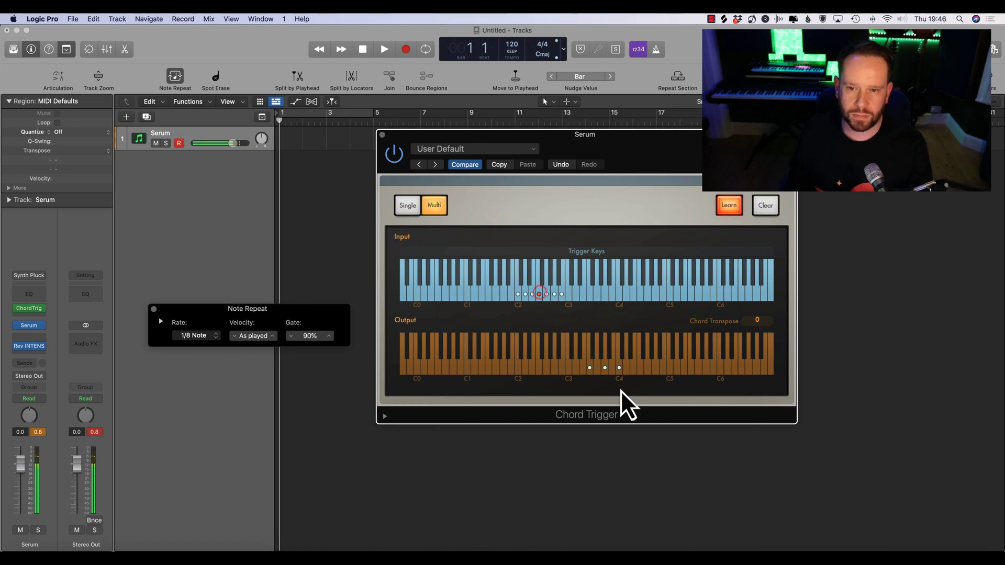
{"action": "left_click", "coordinate": [538, 368]}
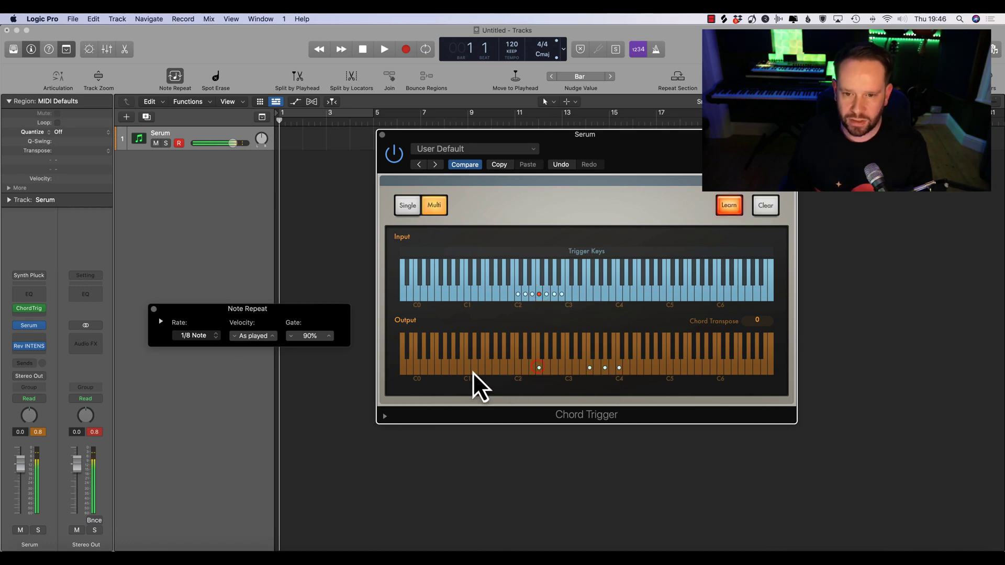
{"action": "left_click", "coordinate": [488, 367]}
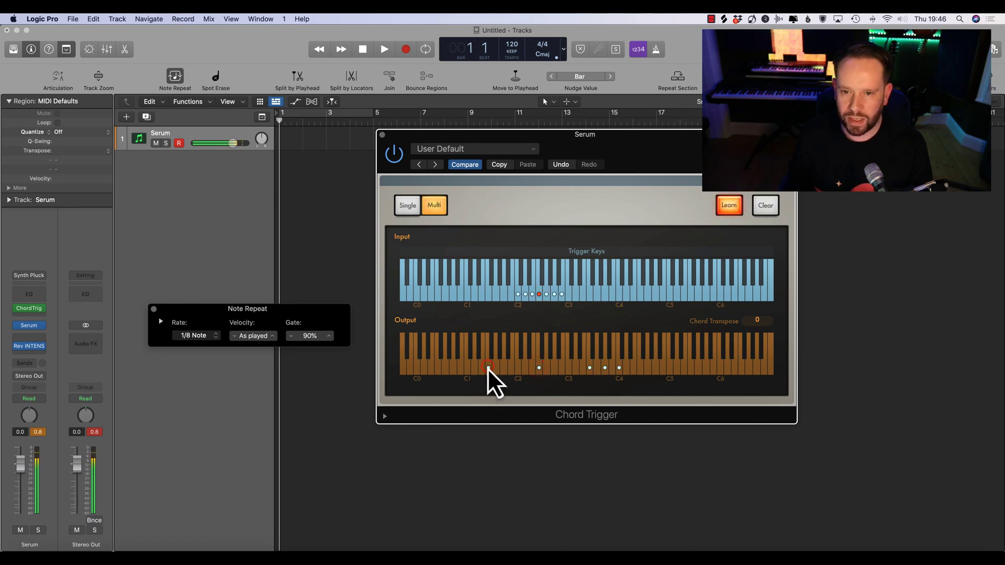
{"action": "left_click", "coordinate": [569, 367]}
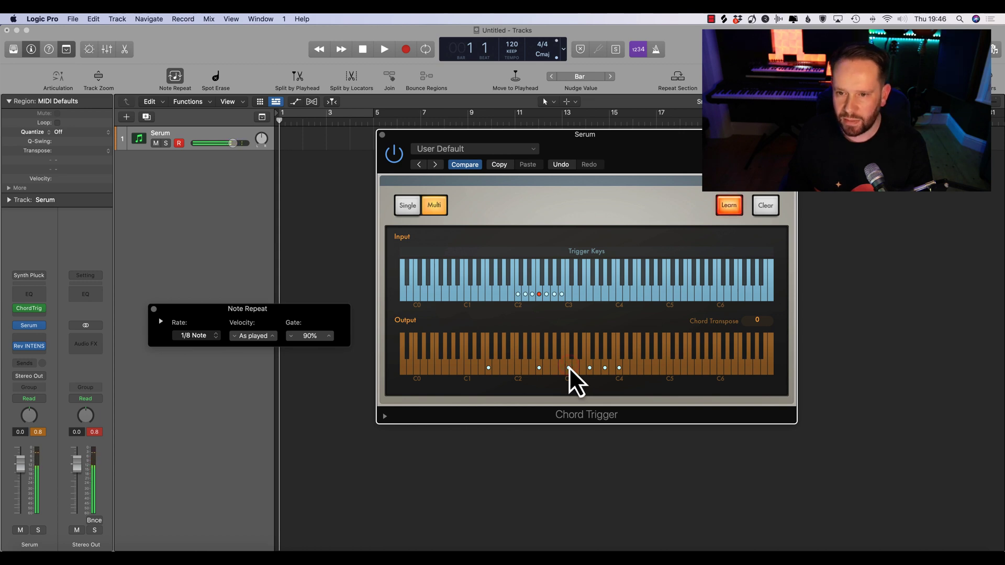
{"action": "left_click", "coordinate": [648, 366]}
{"action": "left_click", "coordinate": [597, 367]}
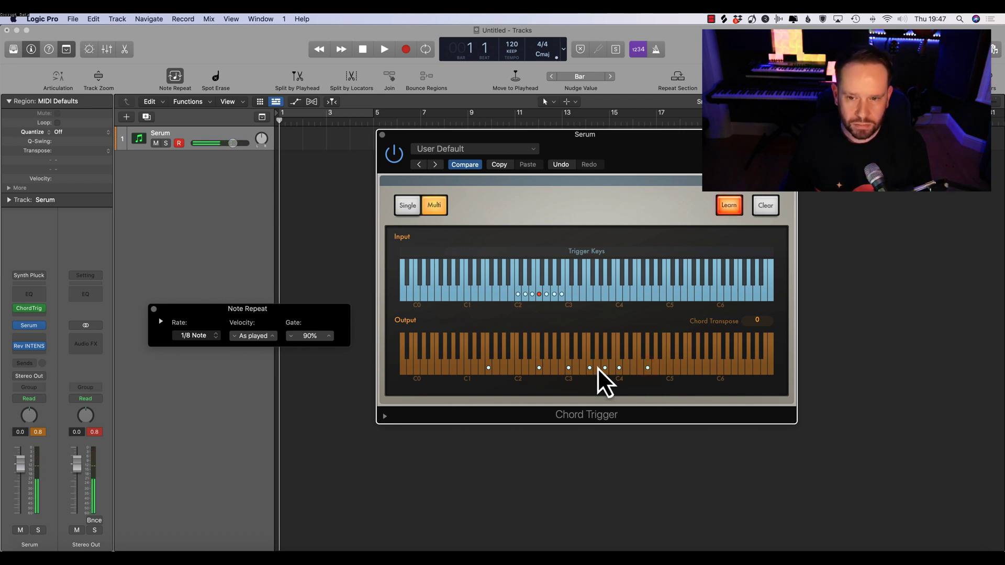
{"action": "left_click", "coordinate": [728, 205]}
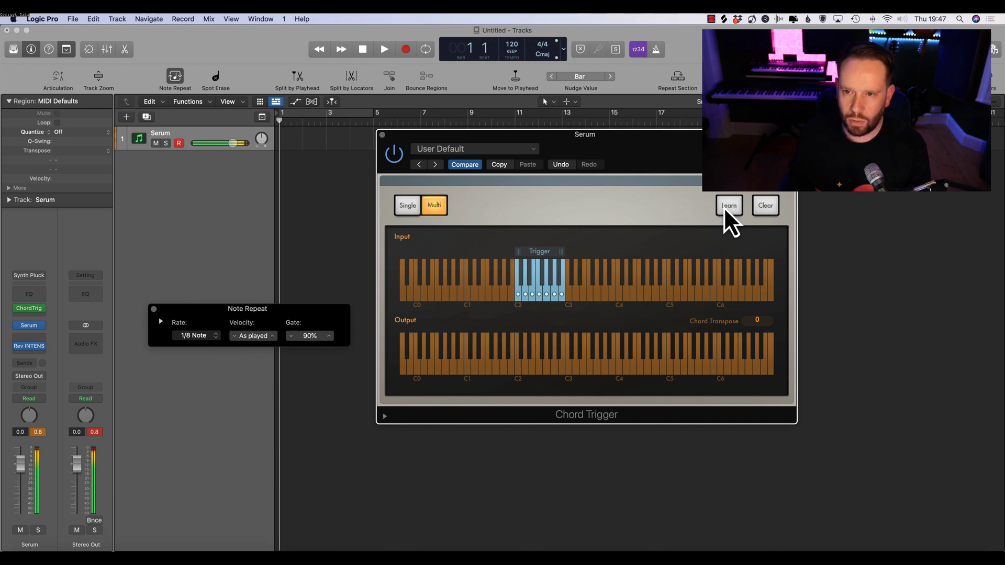
Step: Learn a wide chord on the G2 trigger key spanning A0 up to C4
{"action": "left_click", "coordinate": [724, 209]}
{"action": "left_click", "coordinate": [547, 293]}
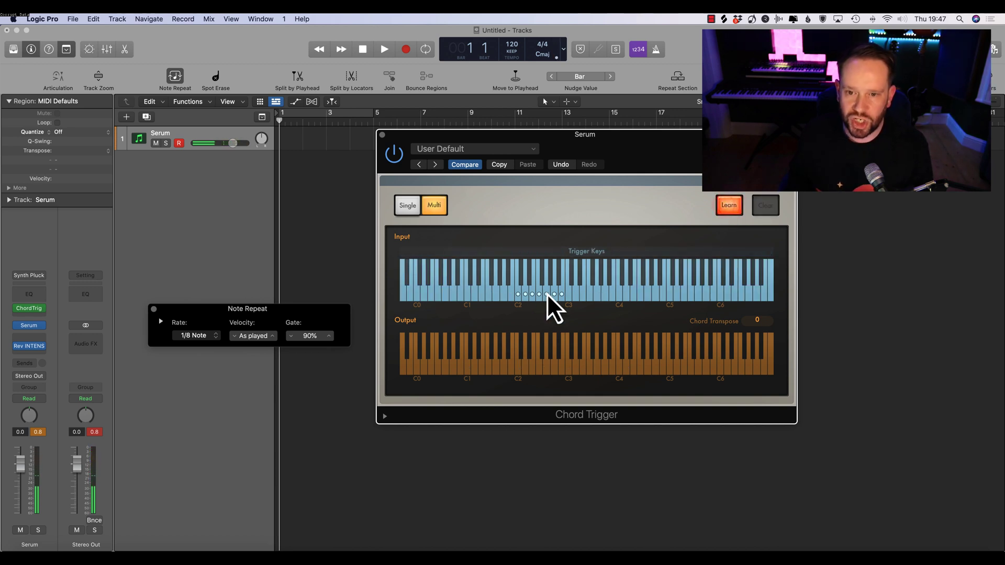
{"action": "left_click", "coordinate": [547, 368]}
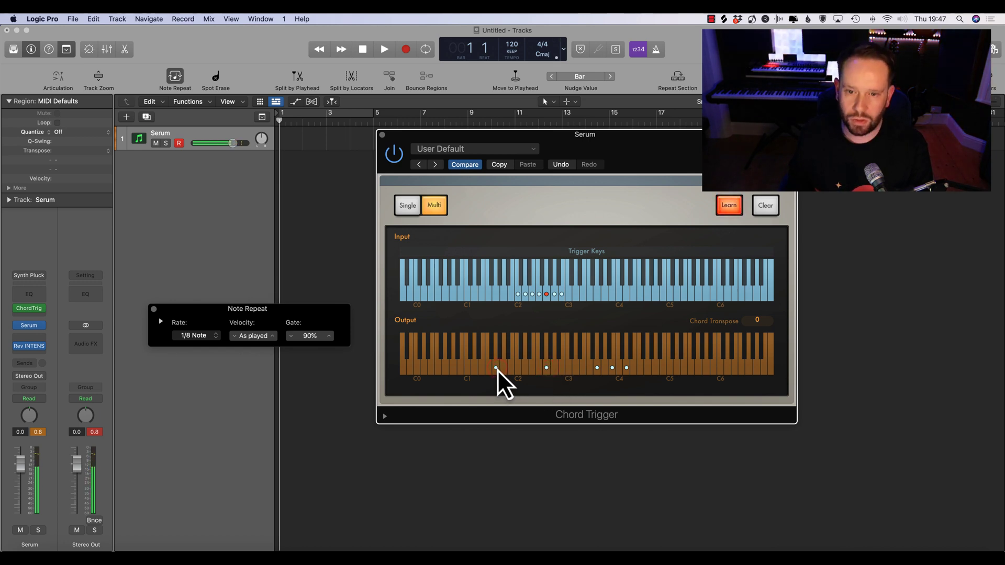
{"action": "left_click", "coordinate": [444, 369]}
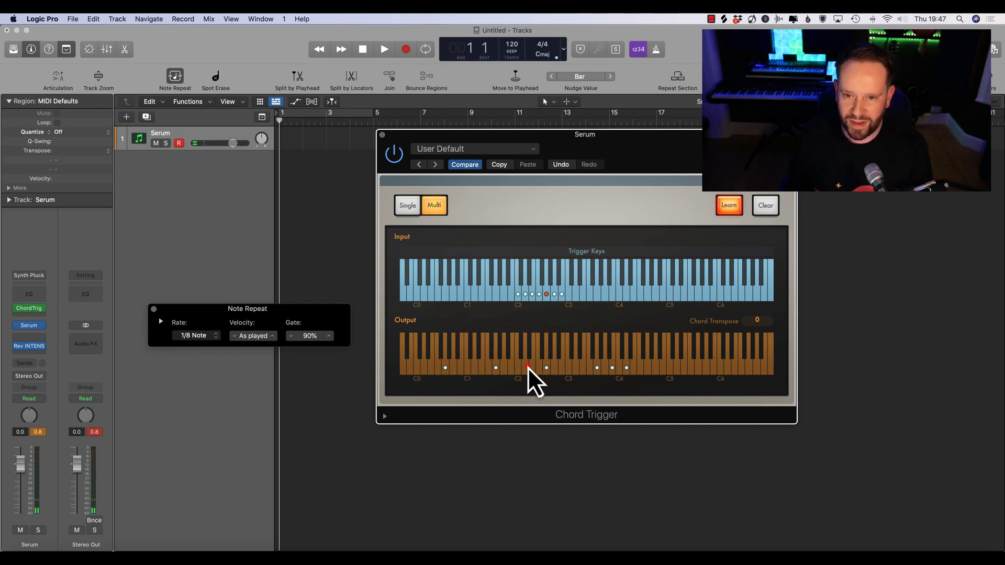
{"action": "left_click", "coordinate": [575, 368]}
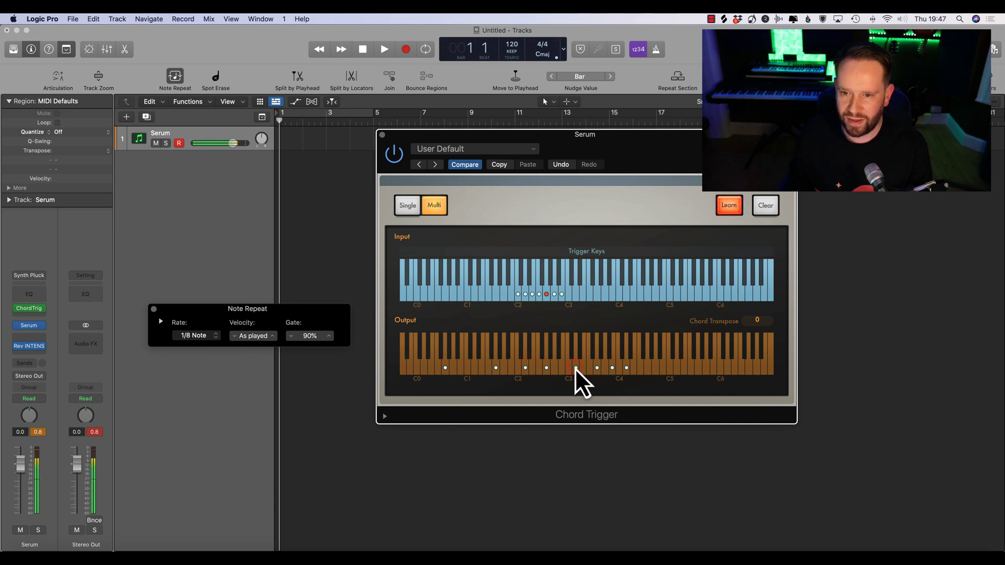
{"action": "left_click", "coordinate": [640, 365]}
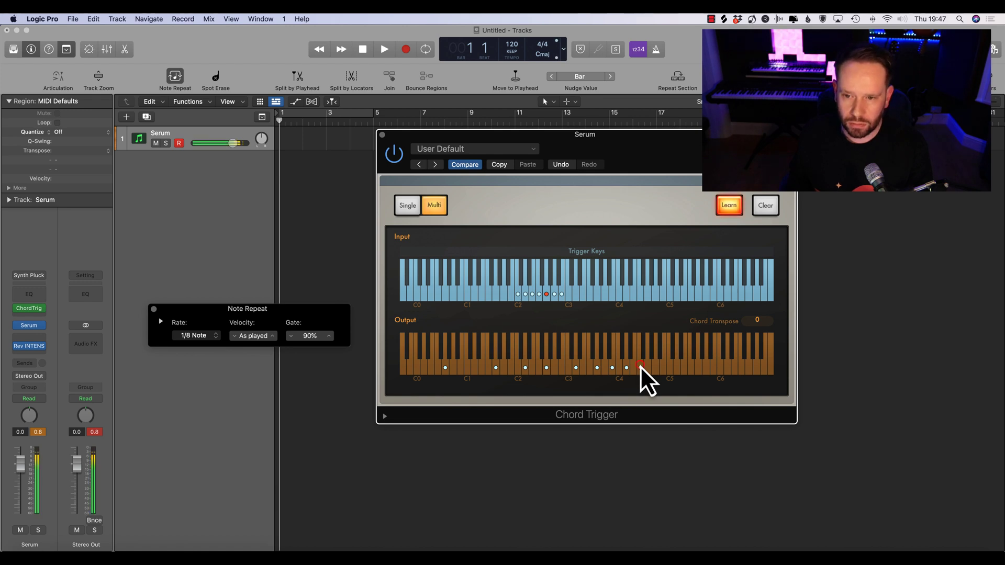
{"action": "left_click", "coordinate": [733, 206]}
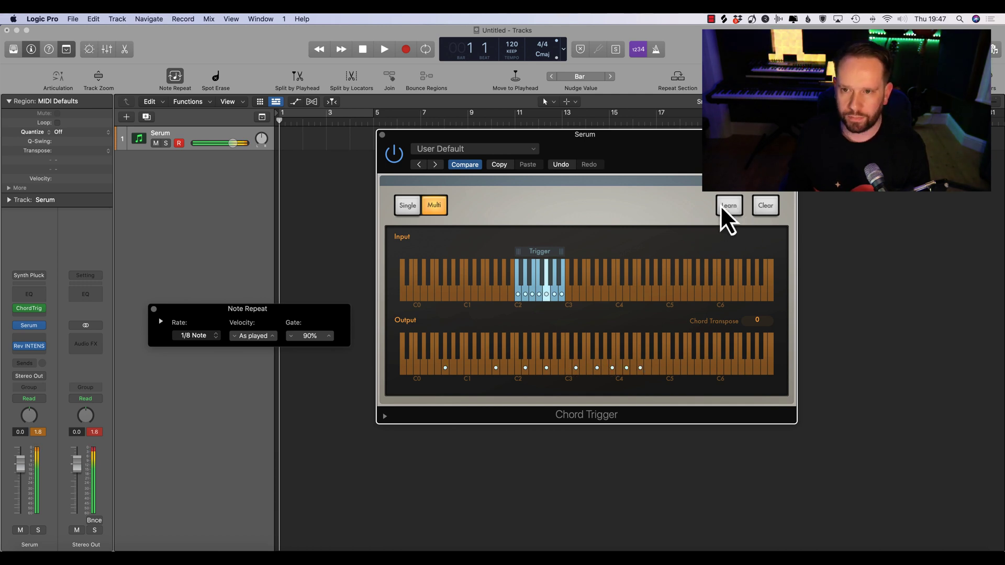
Step: Learn an extended chord on the A2 trigger key from C2 up past C4
{"action": "left_click", "coordinate": [728, 204]}
{"action": "left_click", "coordinate": [555, 297]}
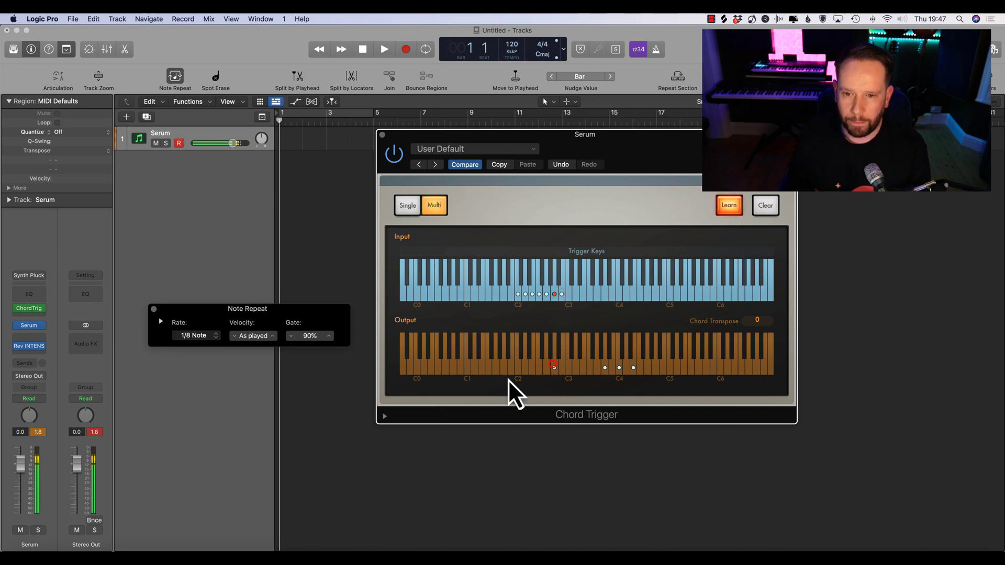
{"action": "left_click", "coordinate": [502, 366]}
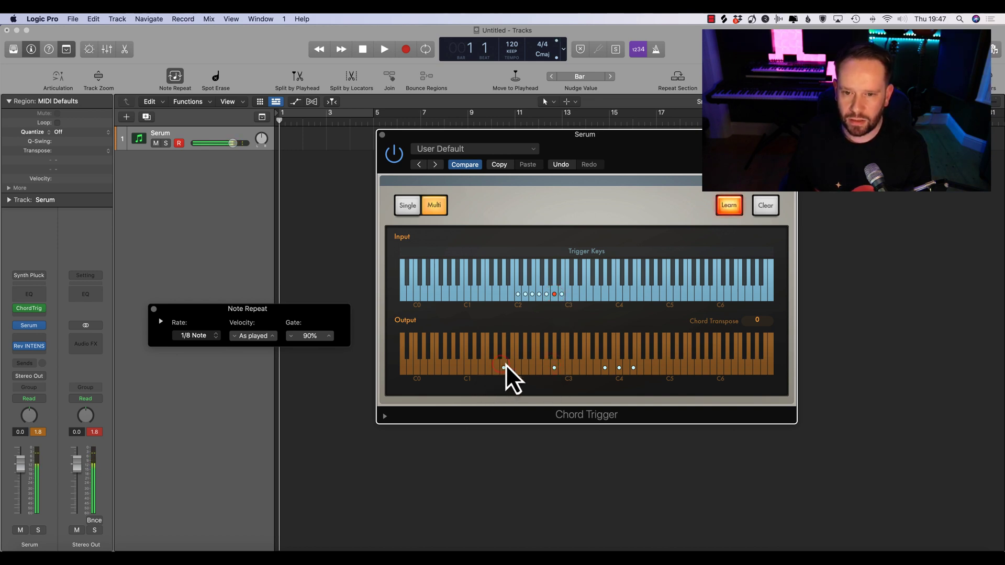
{"action": "left_click", "coordinate": [582, 366]}
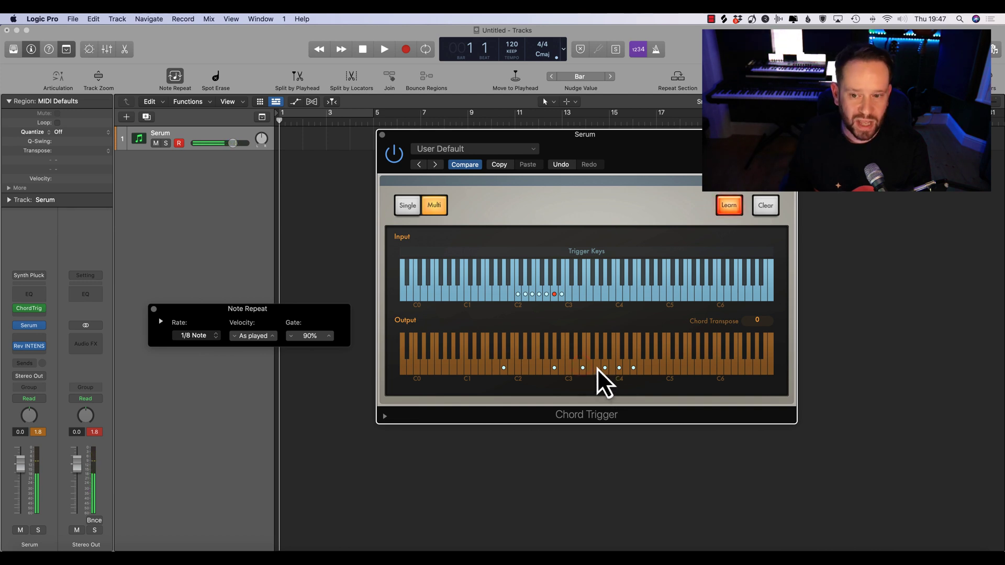
{"action": "left_click", "coordinate": [597, 367]}
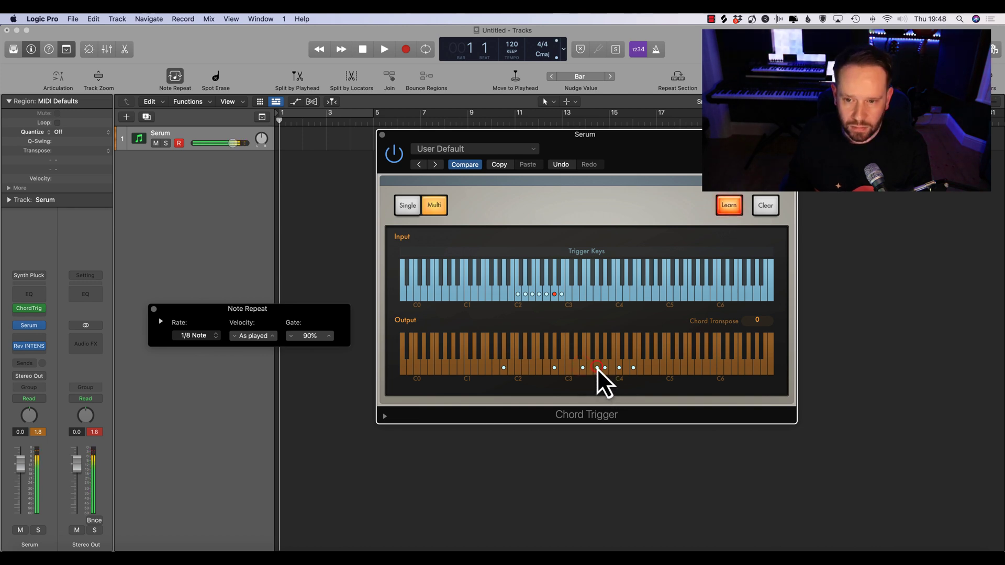
{"action": "left_click", "coordinate": [626, 368]}
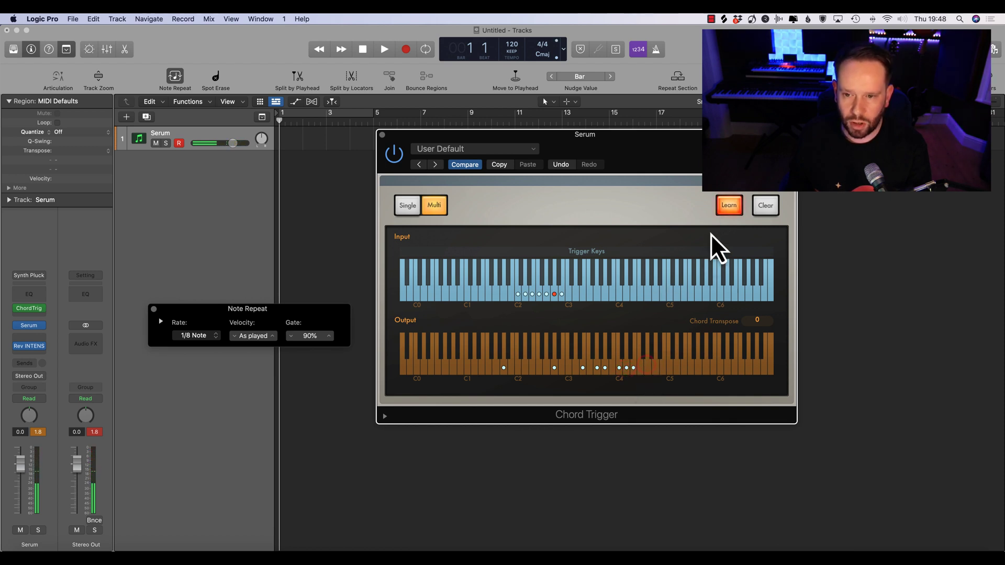
{"action": "left_click", "coordinate": [728, 205]}
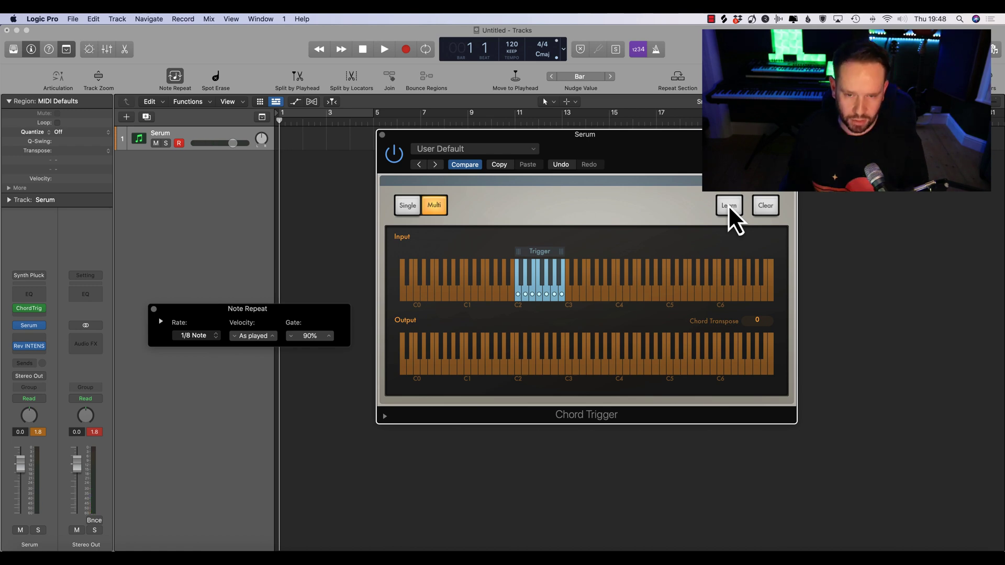
{"action": "left_click", "coordinate": [29, 325]}
Step: Place Serum and Chord Trigger side by side and adjust Serum's filter cutoff
{"action": "left_click_drag", "start_coordinate": [475, 140], "coordinate": [167, 48]}
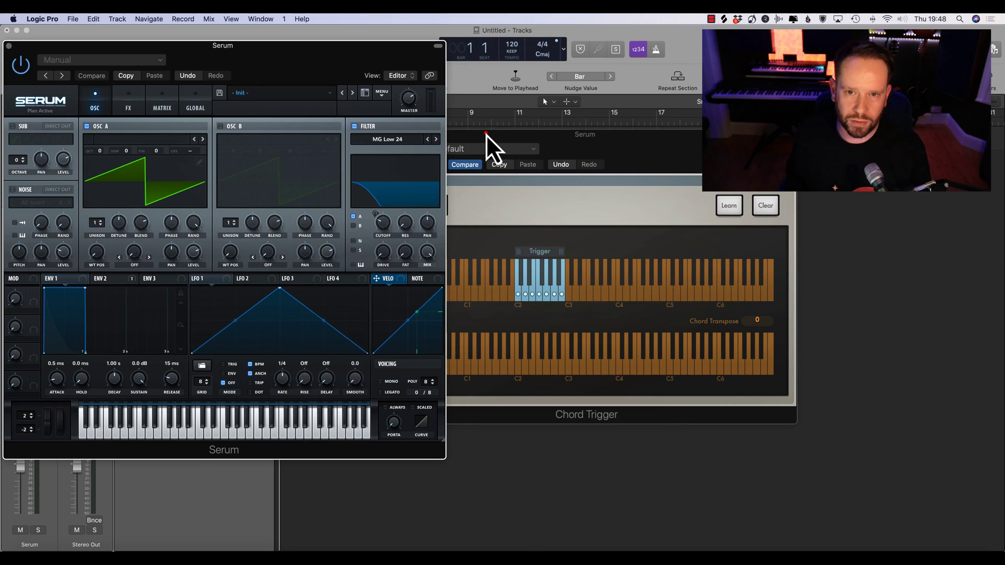
{"action": "left_click_drag", "start_coordinate": [485, 134], "coordinate": [598, 132]}
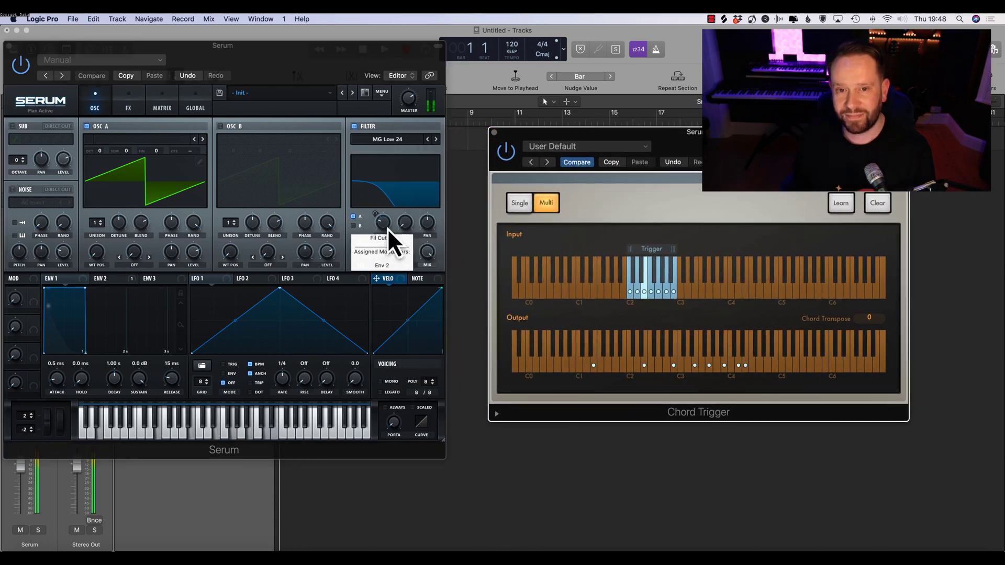
{"action": "left_click_drag", "start_coordinate": [384, 223], "coordinate": [382, 191]}
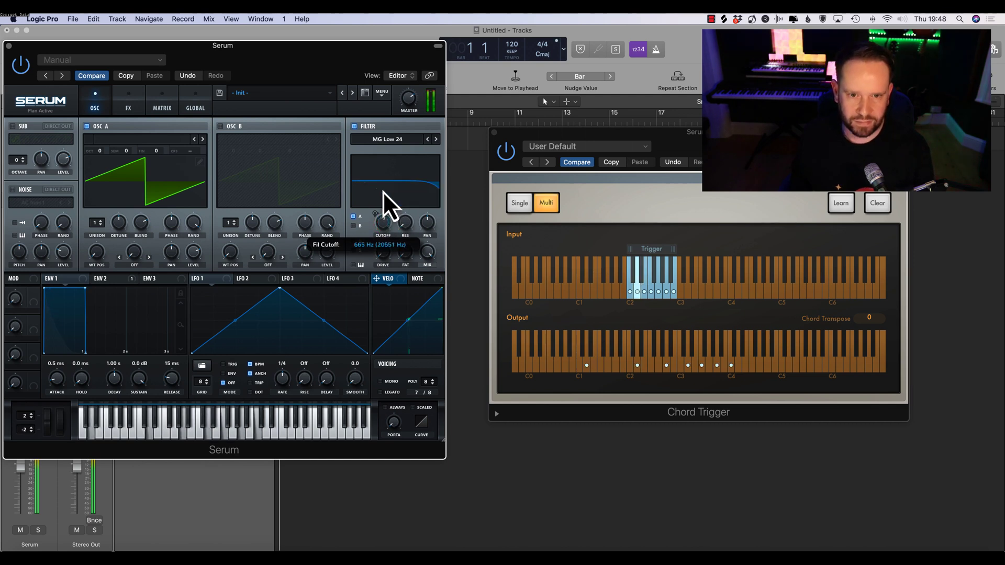
Step: Bring up the Rev INTENSITY reverb on the Serum channel
{"action": "left_click_drag", "start_coordinate": [211, 41], "coordinate": [331, 29]}
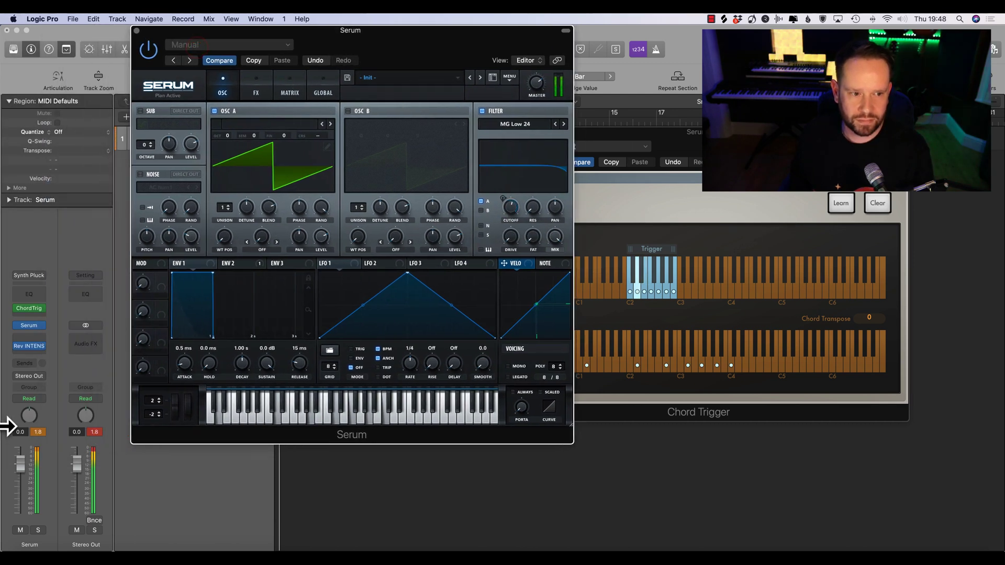
{"action": "left_click", "coordinate": [35, 348]}
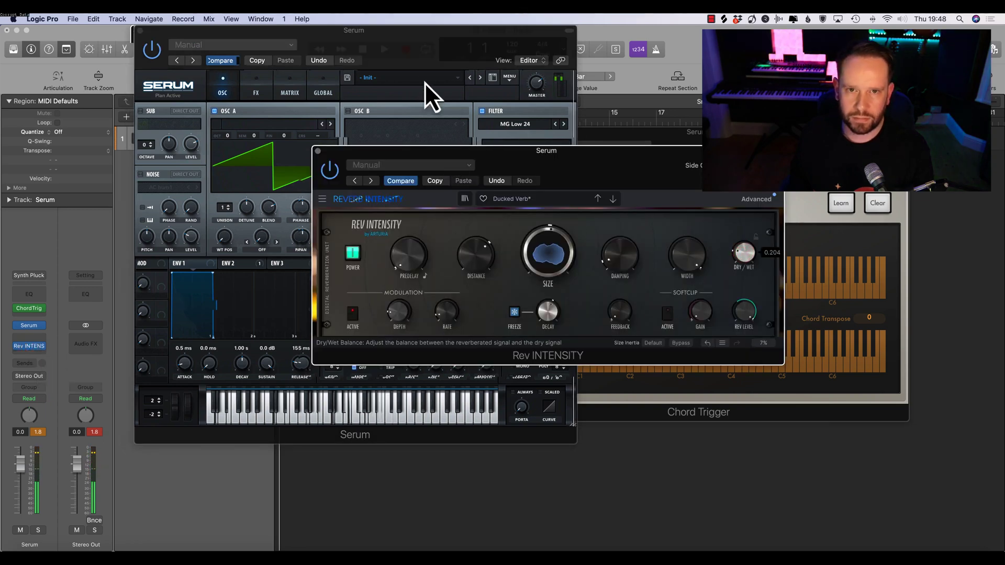
{"action": "left_click", "coordinate": [405, 35]}
{"action": "left_click", "coordinate": [615, 157]}
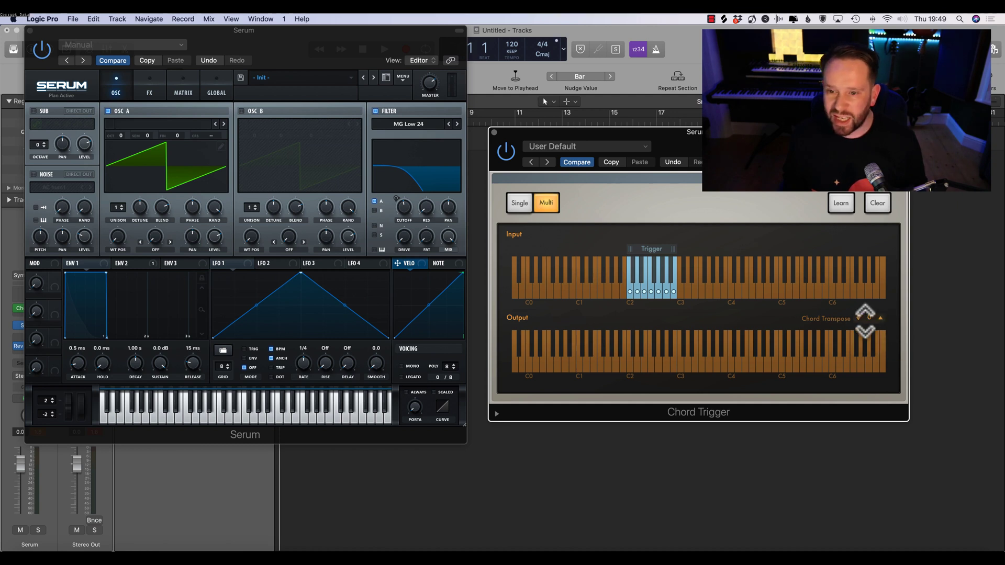
Step: Transpose the Chord Trigger chords down to -7 and lower Serum's cutoff to about 120 Hz
{"action": "mouse_move", "coordinate": [861, 320]}
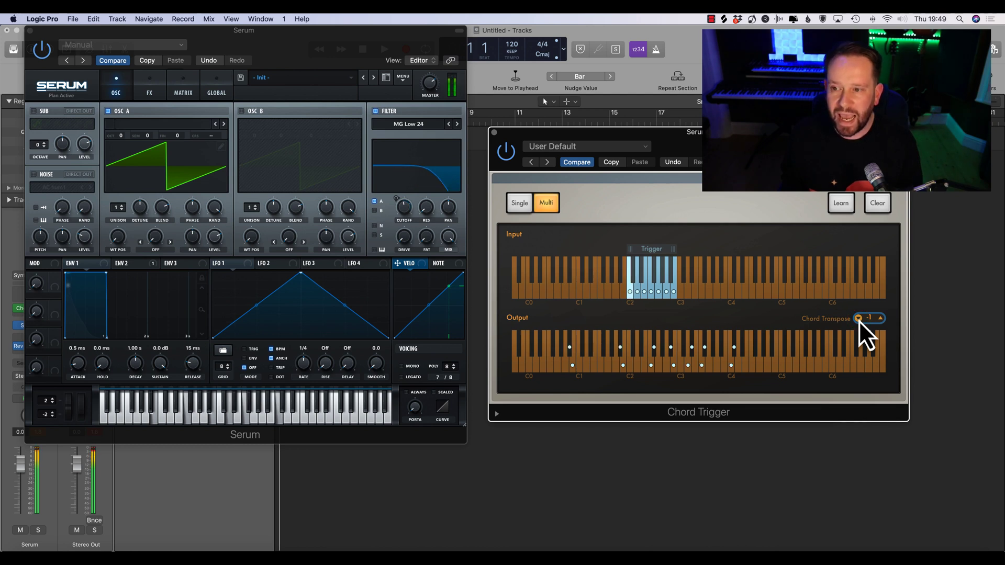
{"action": "left_click", "coordinate": [859, 318]}
{"action": "left_click", "coordinate": [858, 318]}
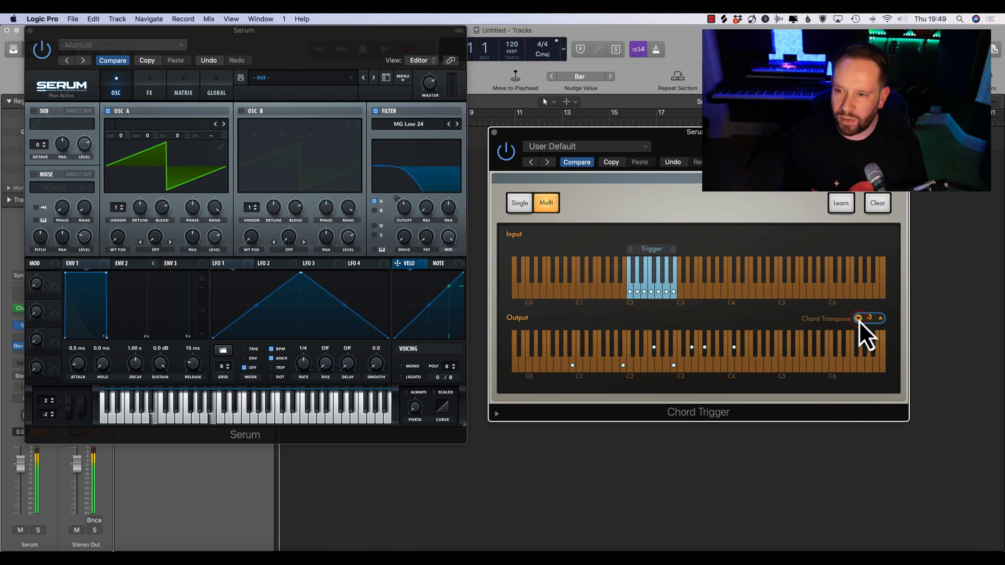
{"action": "left_click", "coordinate": [859, 318]}
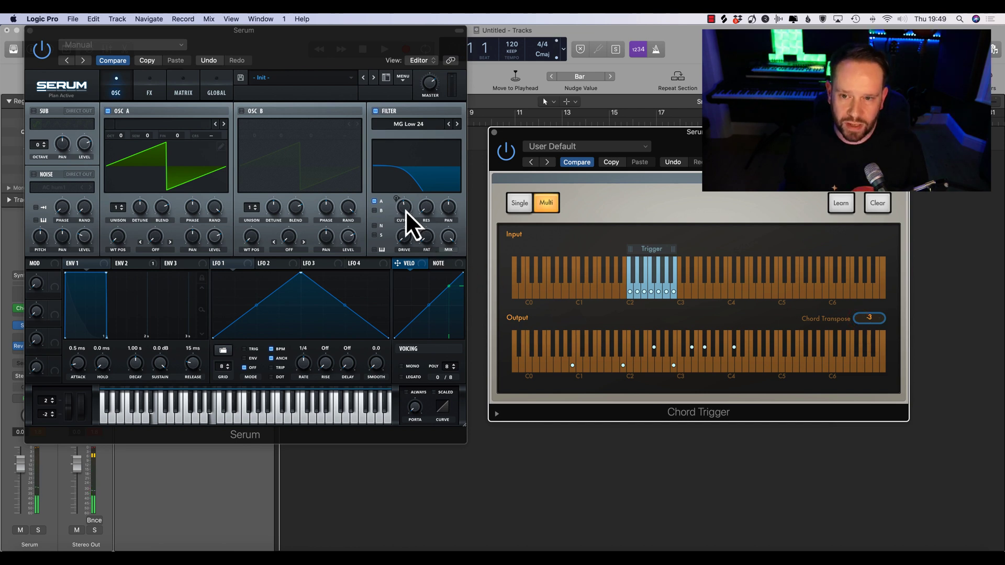
{"action": "left_click_drag", "start_coordinate": [404, 214], "coordinate": [407, 241]}
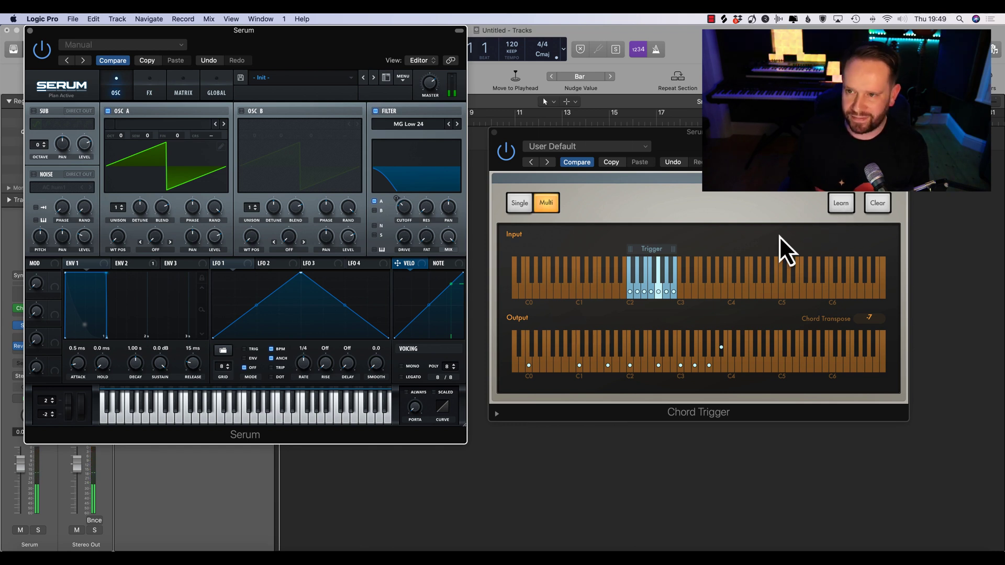
Step: Change one Output note in the chord of the trigger key near C3
{"action": "left_click", "coordinate": [837, 204]}
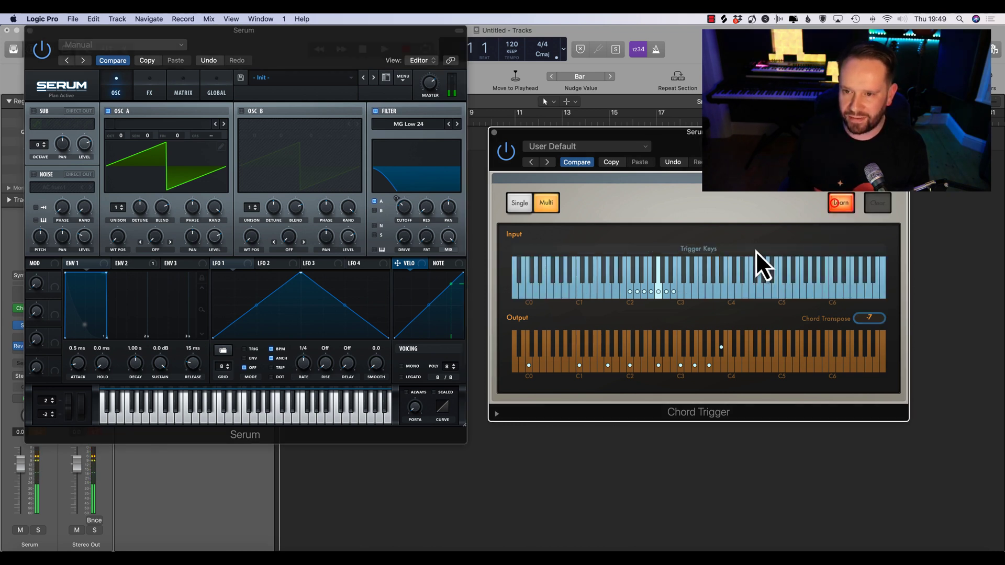
{"action": "left_click", "coordinate": [657, 290]}
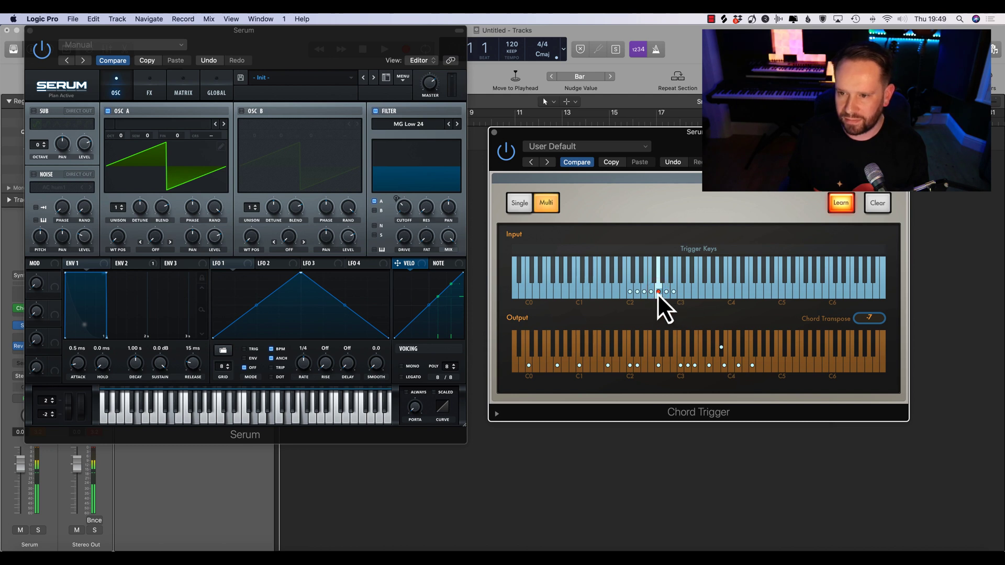
{"action": "left_click", "coordinate": [751, 367]}
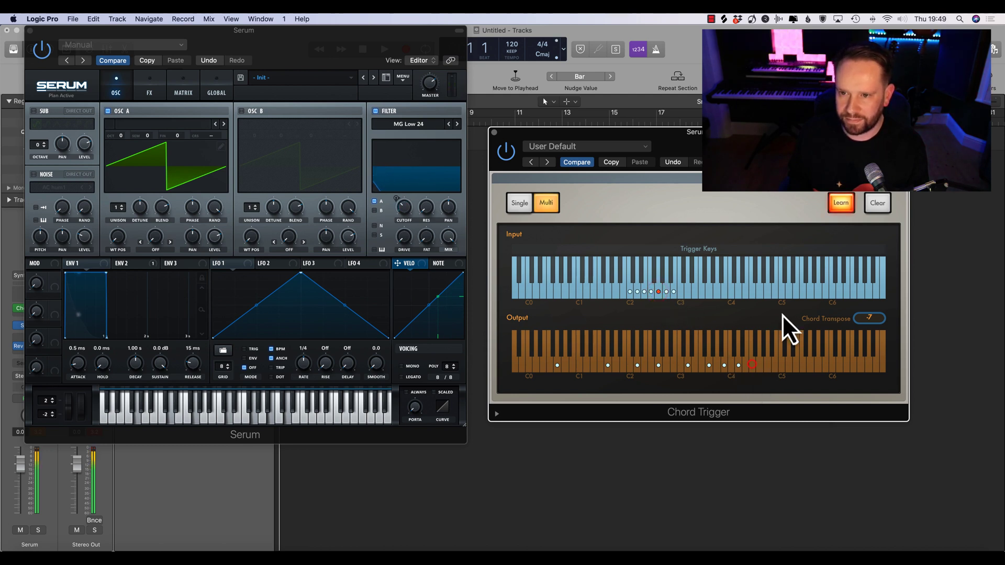
{"action": "left_click", "coordinate": [842, 202]}
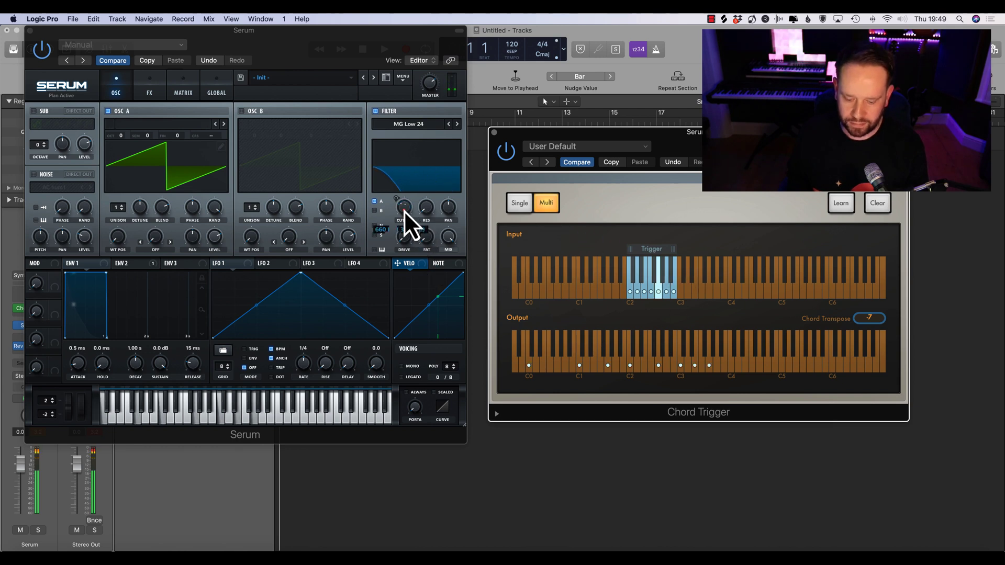
Step: Sweep Serum's filter cutoff past 10 kHz and back down to about 134 Hz
{"action": "left_click_drag", "start_coordinate": [404, 211], "coordinate": [406, 213]}
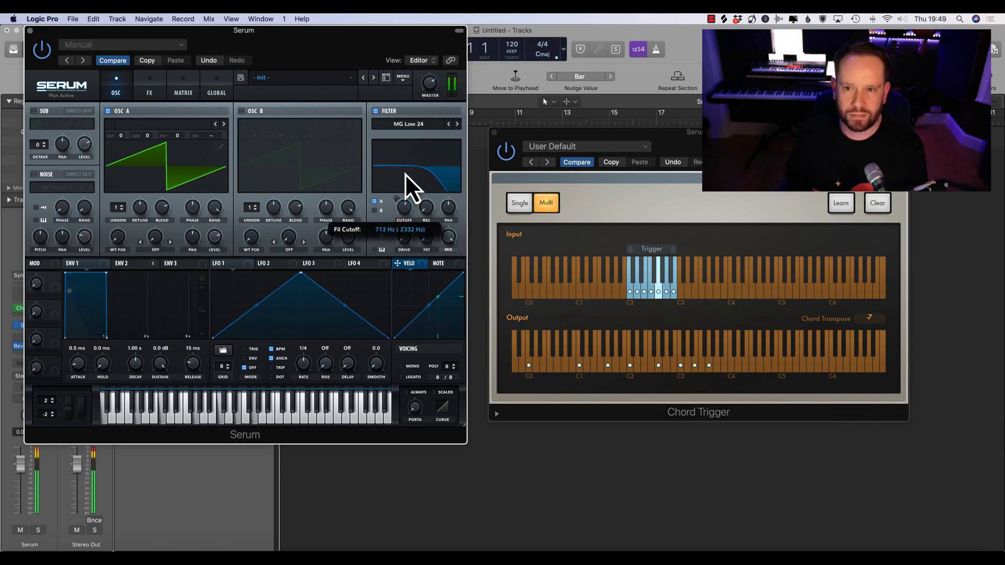
{"action": "left_click_drag", "start_coordinate": [406, 169], "coordinate": [407, 162]}
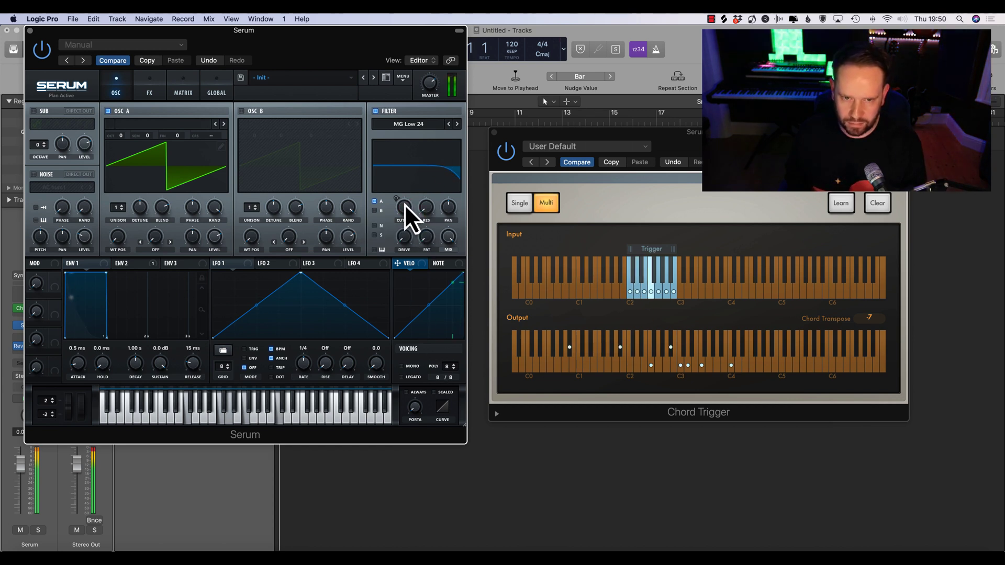
{"action": "left_click_drag", "start_coordinate": [404, 205], "coordinate": [406, 267]}
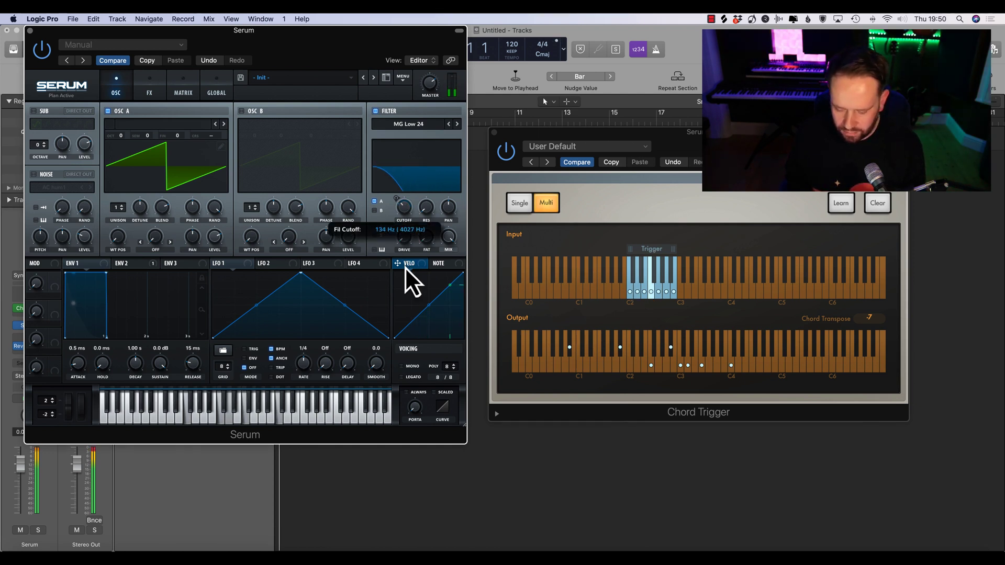